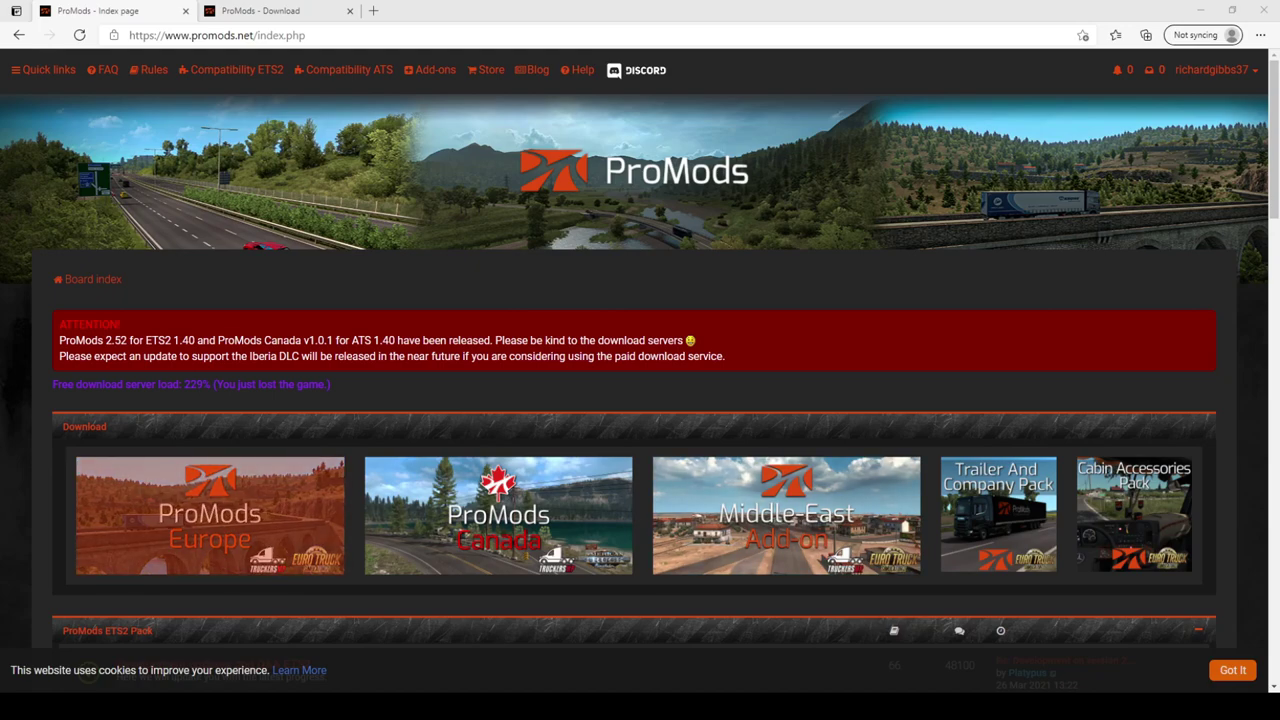
# Step: Open the ProMods Europe installation page at step 1 of 4, generating the def file
pyautogui.click(210, 515)
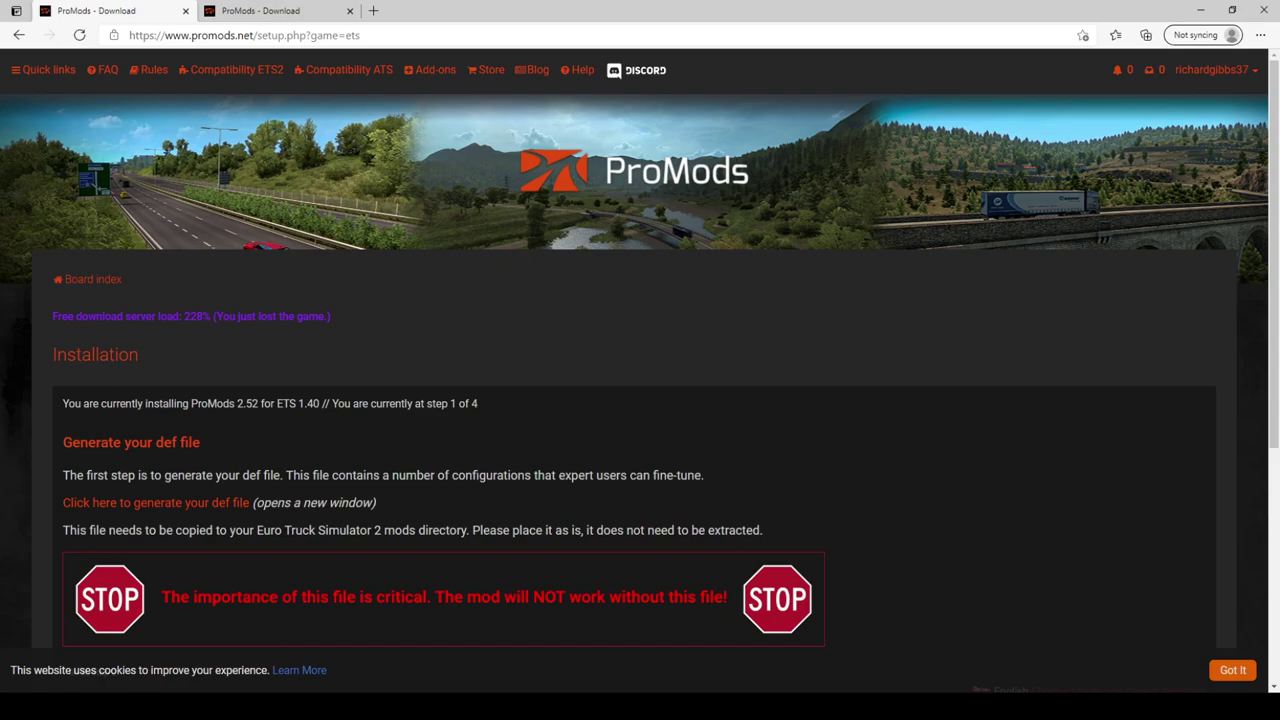
pyautogui.scroll(-2, 324, 352)
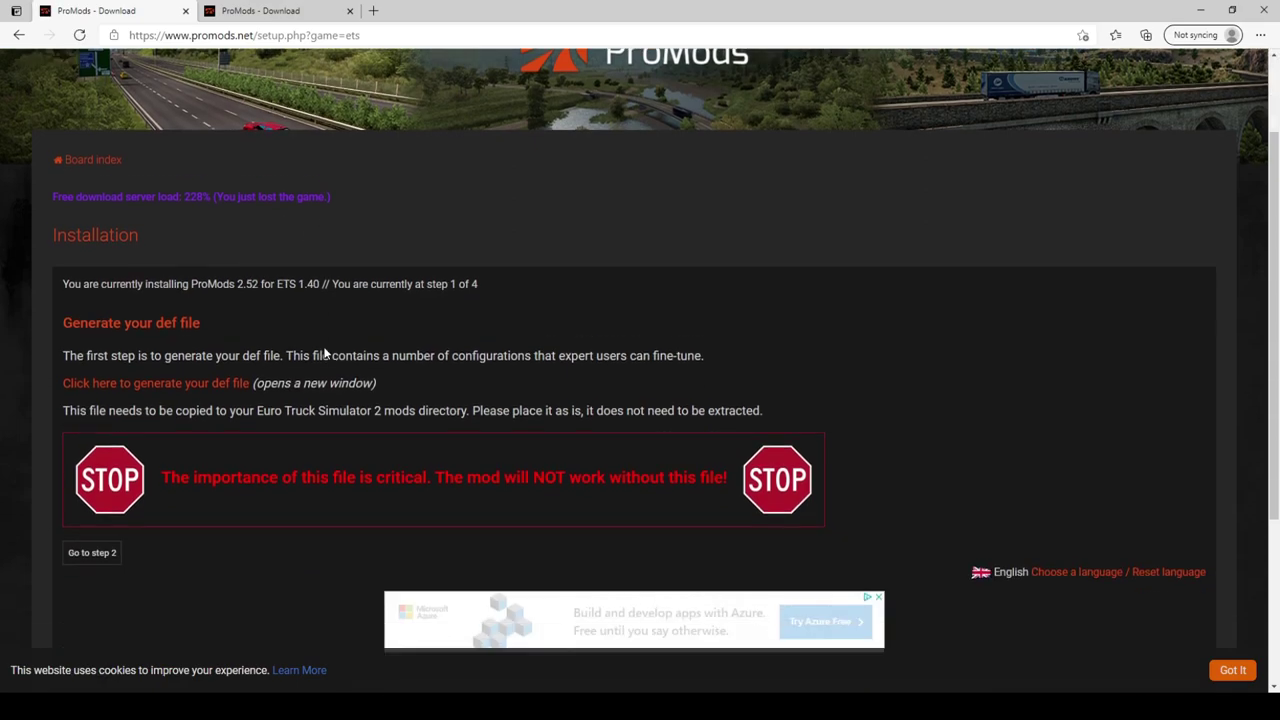
pyautogui.scroll(2, 324, 352)
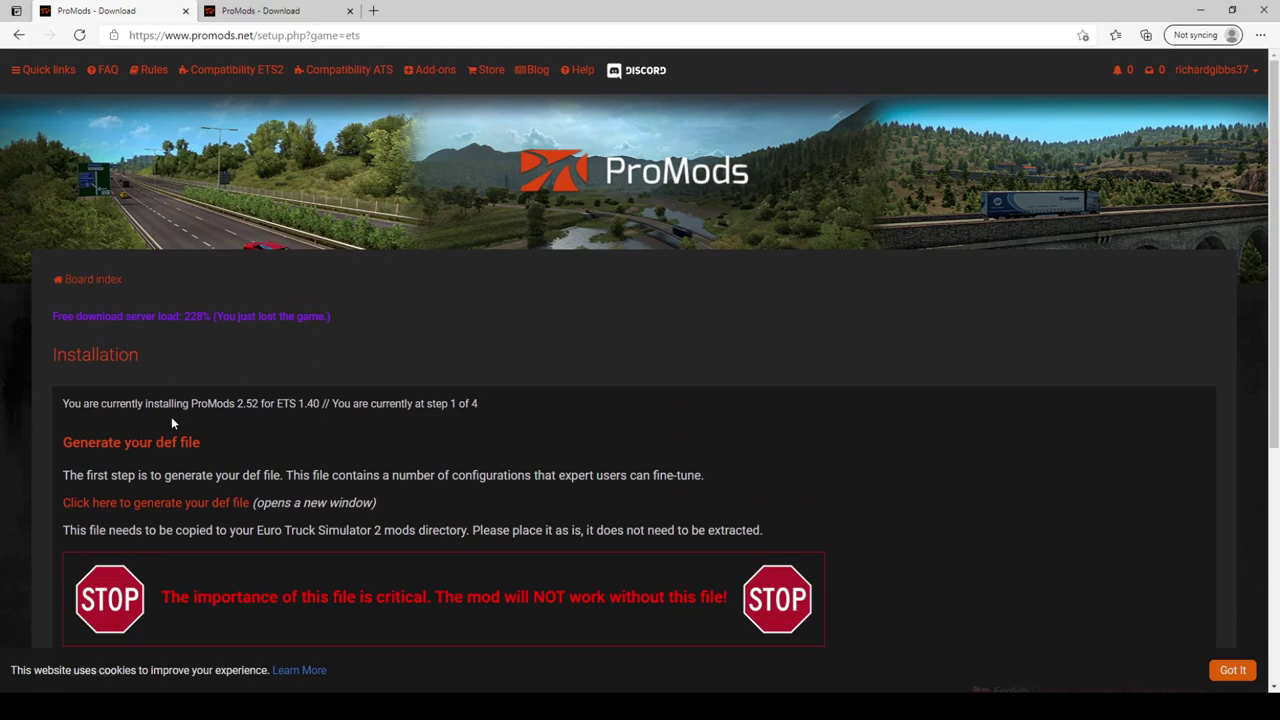
pyautogui.scroll(-2, 171, 416)
pyautogui.scroll(1, 482, 366)
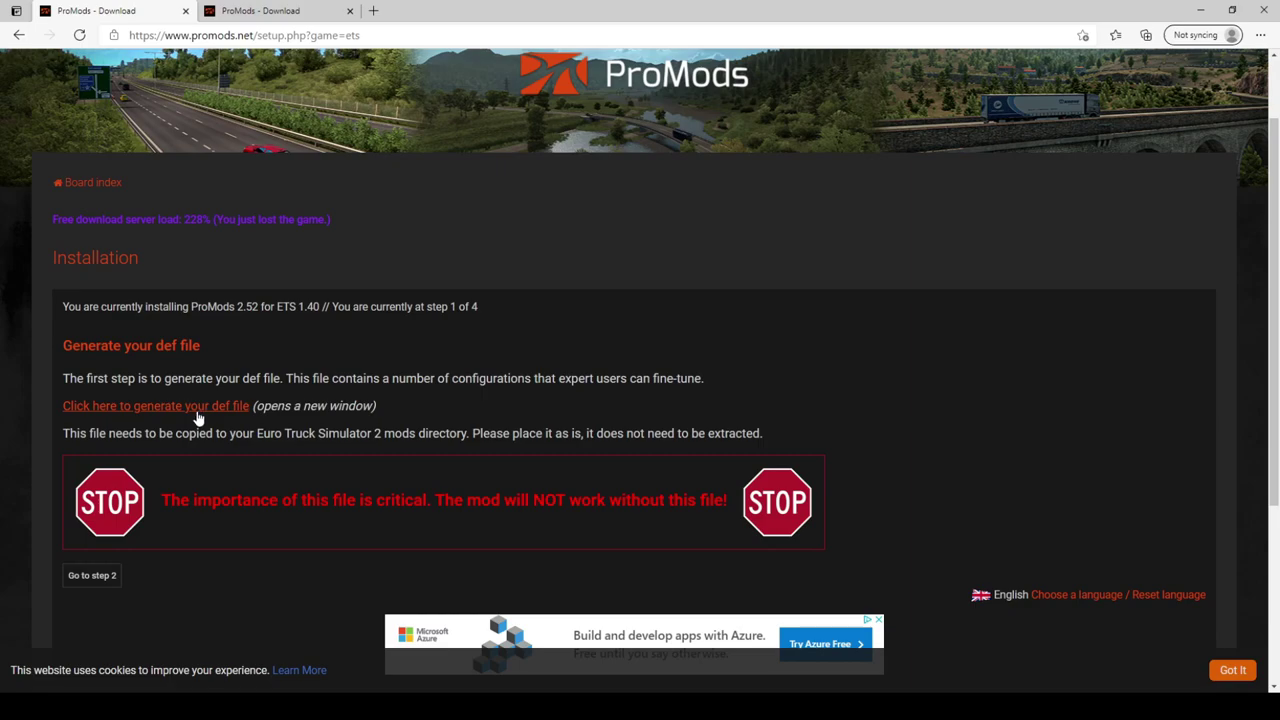
# Step: Open the ETS2 def file generator and scroll through its sound, damage, vegetation and colour options
pyautogui.click(198, 412)
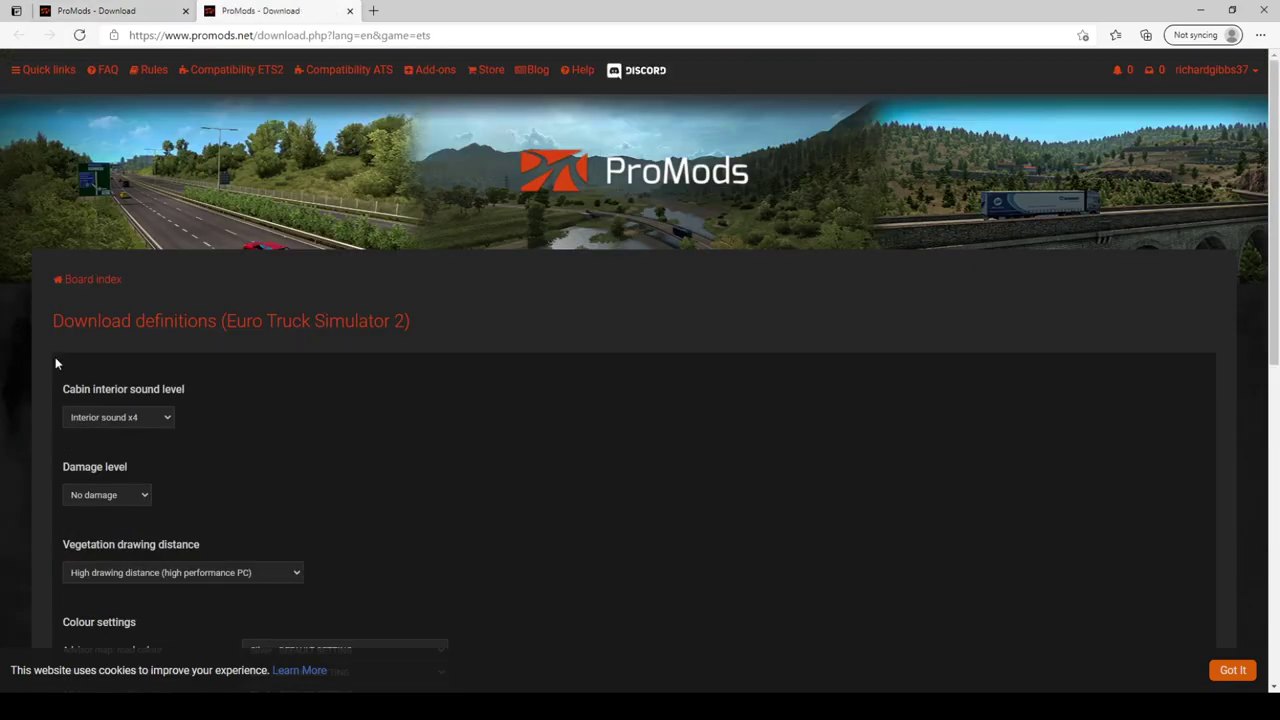
pyautogui.scroll(-1, 243, 436)
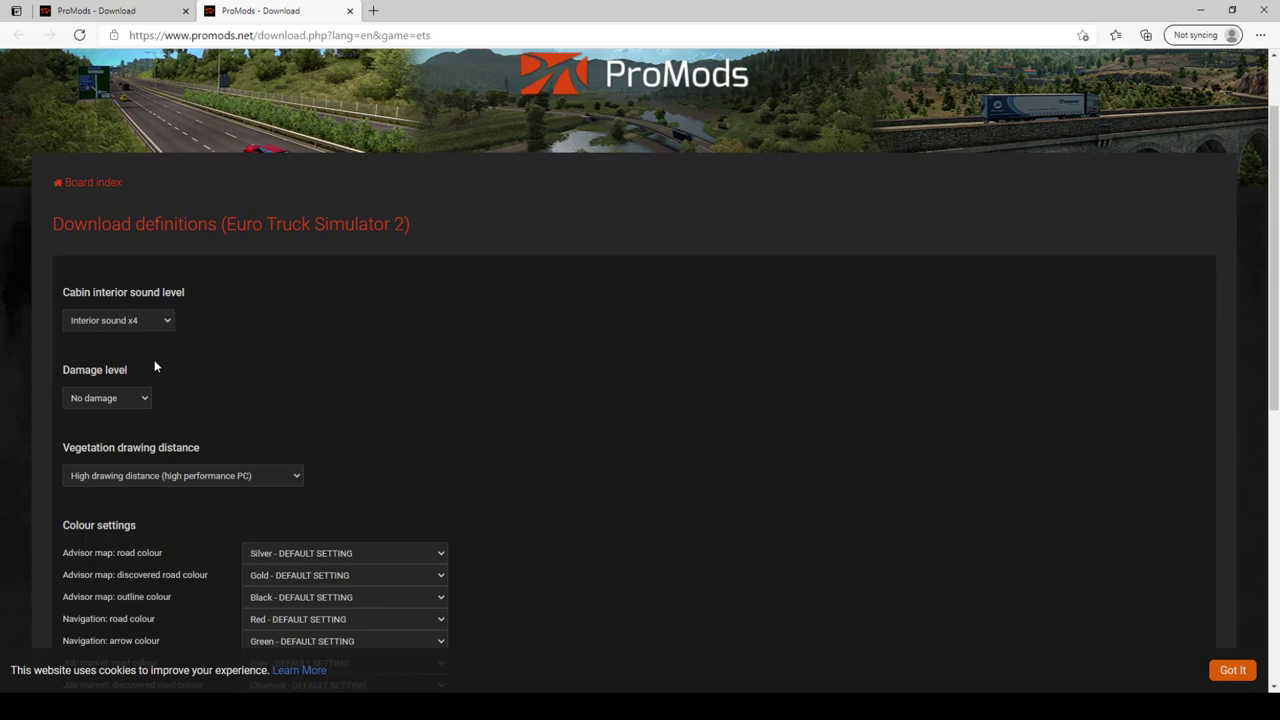
pyautogui.scroll(-1, 154, 359)
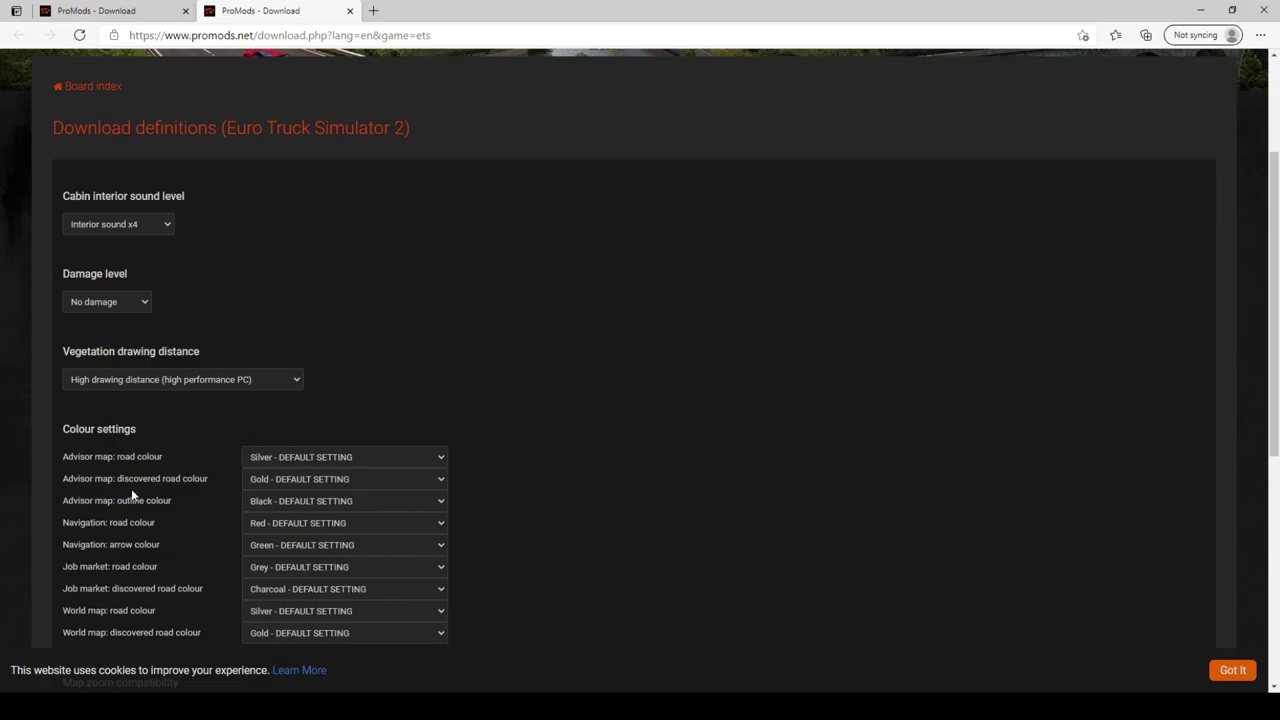
pyautogui.scroll(-3, 130, 455)
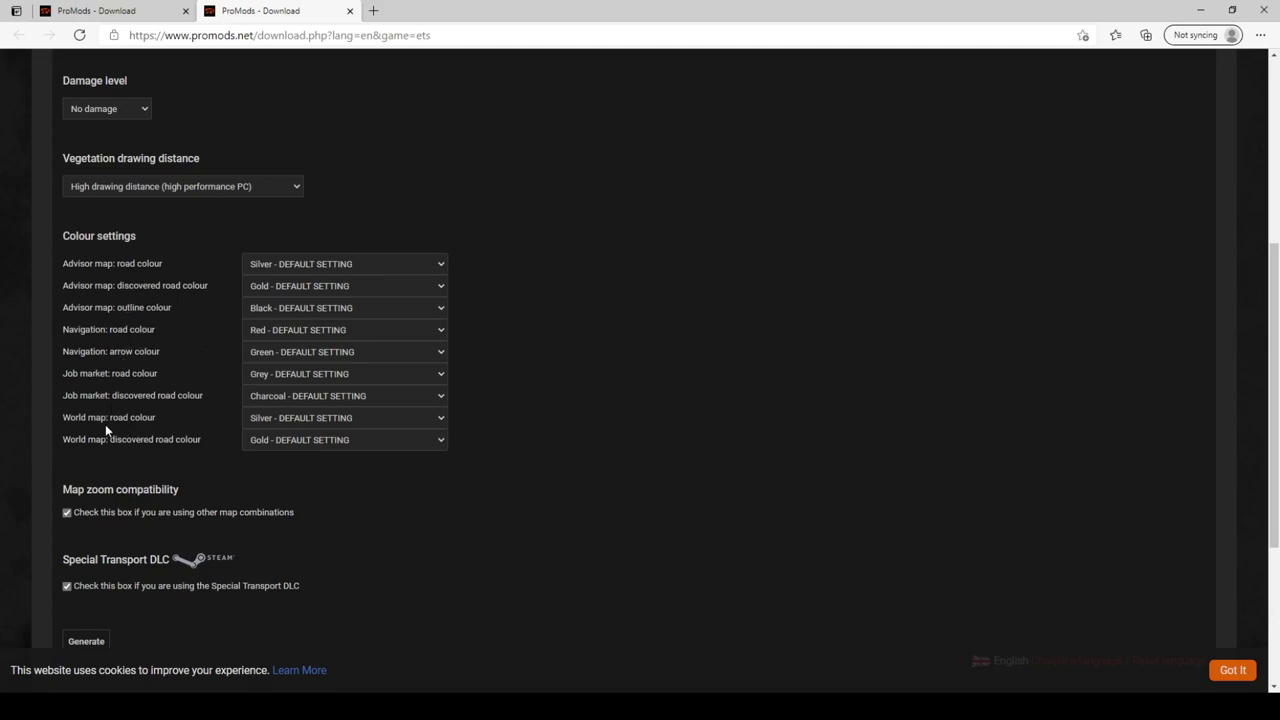
pyautogui.scroll(-3, 300, 489)
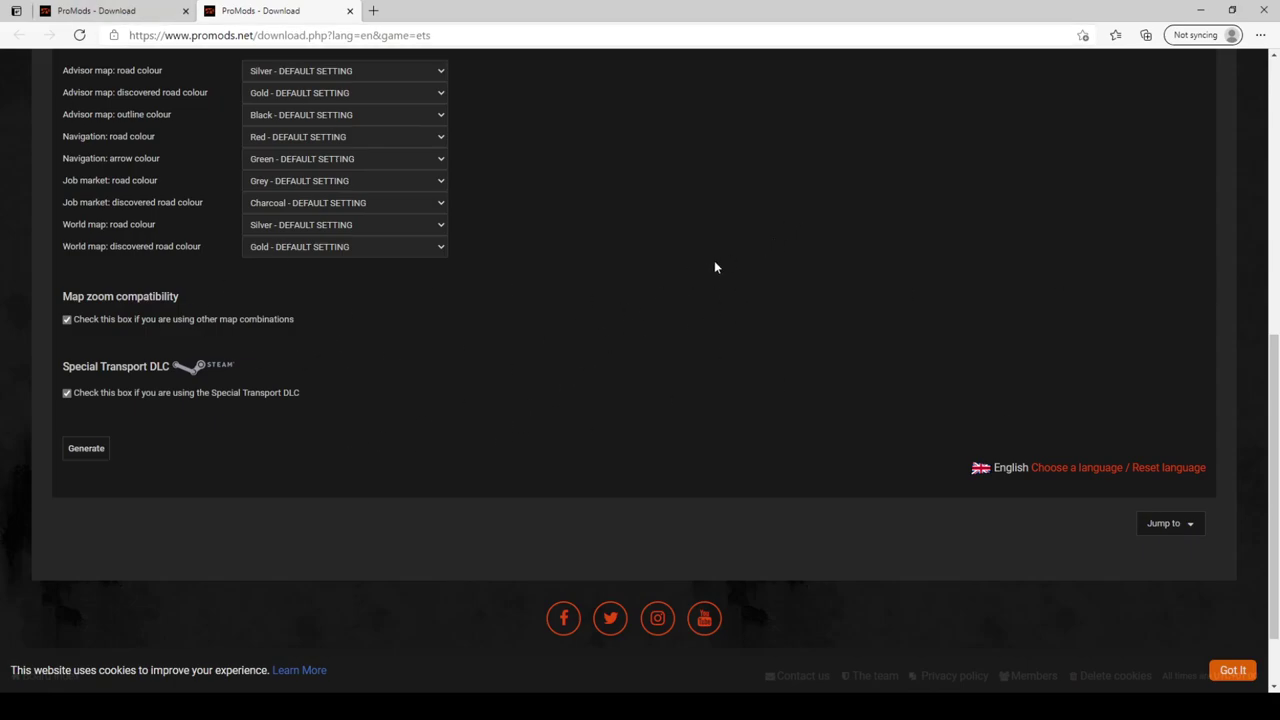
# Step: Return to the first ProMods tab, advance to step 2, and review the Premium and Standard downloads
pyautogui.click(86, 8)
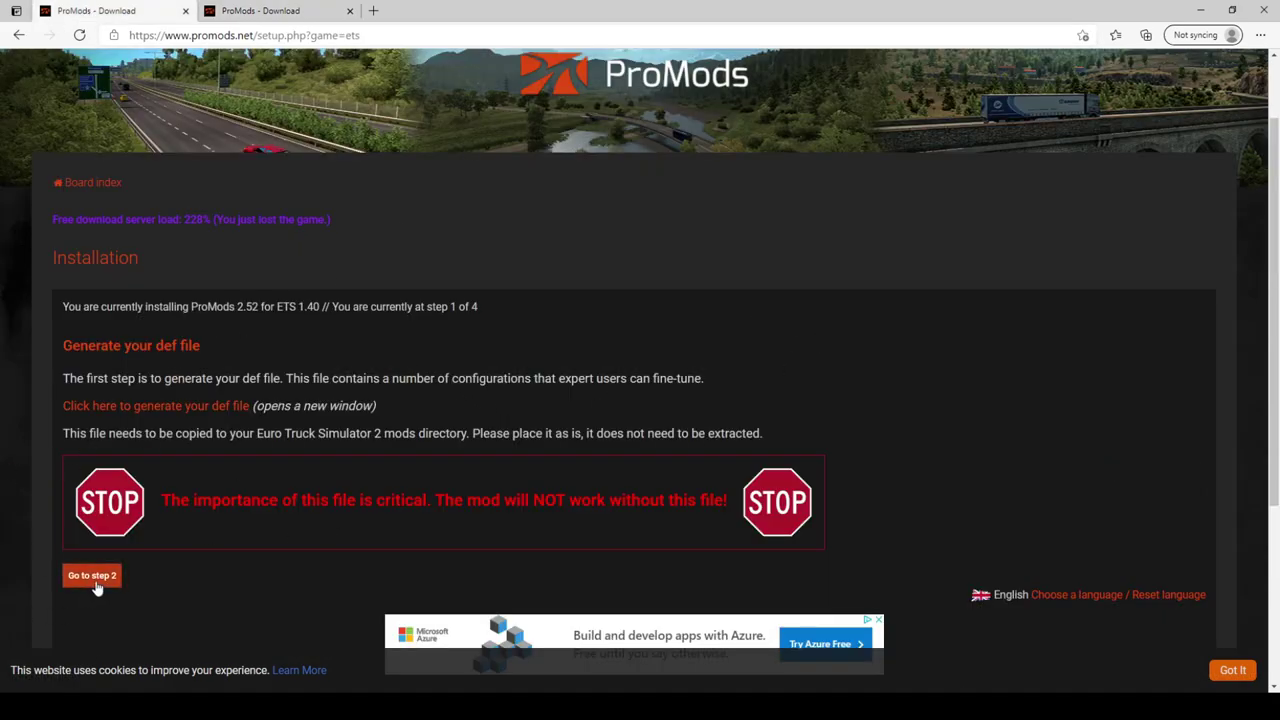
pyautogui.click(93, 577)
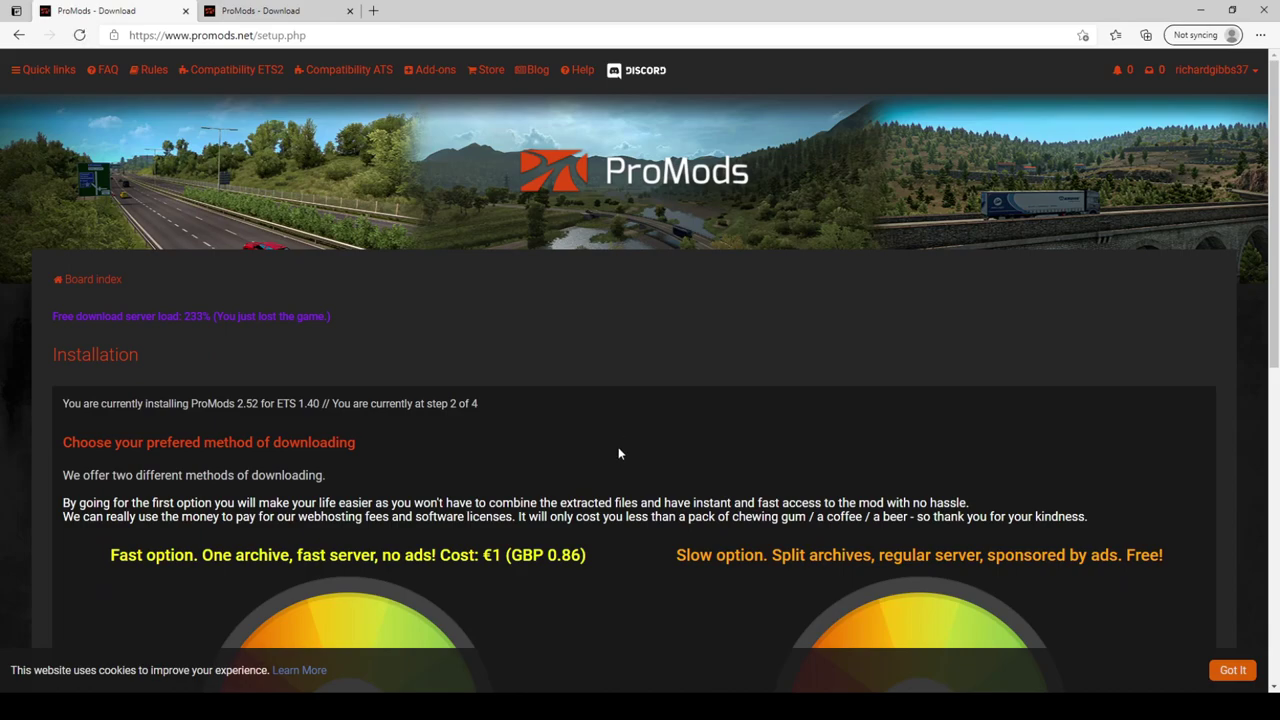
pyautogui.scroll(-2, 620, 448)
pyautogui.scroll(-1, 667, 430)
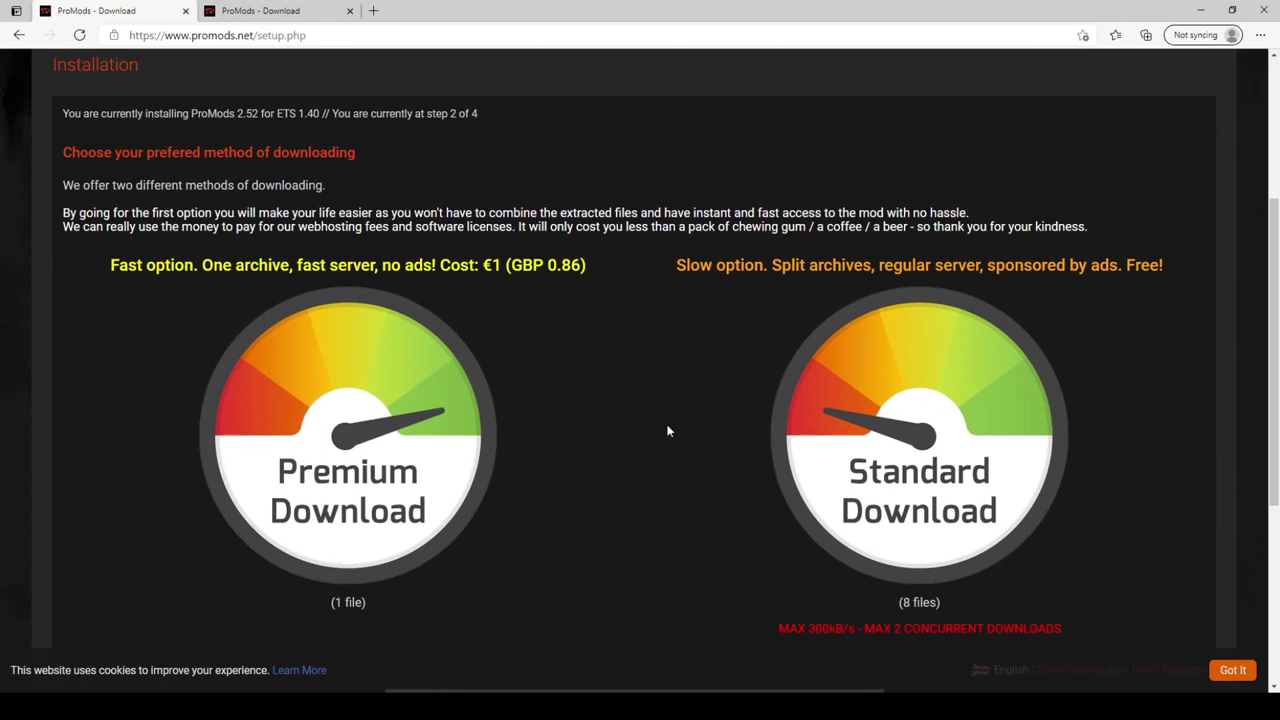
pyautogui.scroll(1, 667, 430)
pyautogui.scroll(-1, 551, 390)
pyautogui.scroll(-2, 975, 530)
pyautogui.scroll(1, 1040, 470)
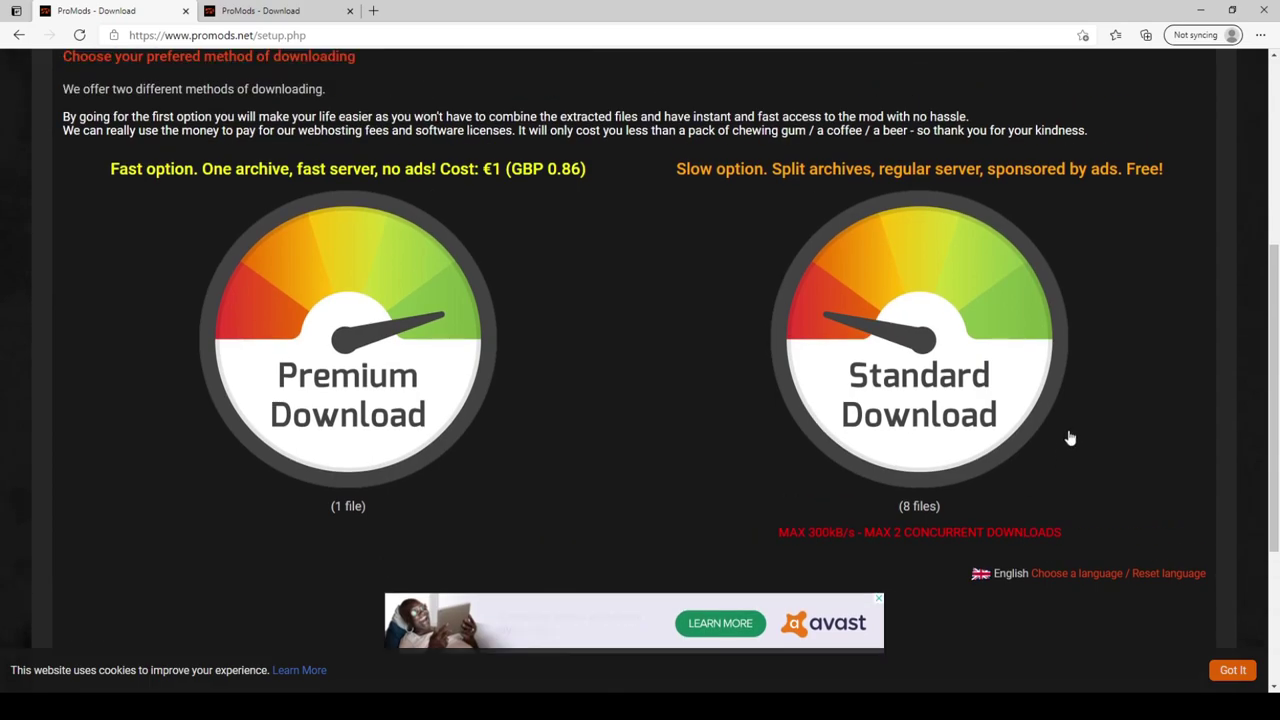
pyautogui.scroll(-1, 1073, 319)
pyautogui.scroll(1, 1073, 319)
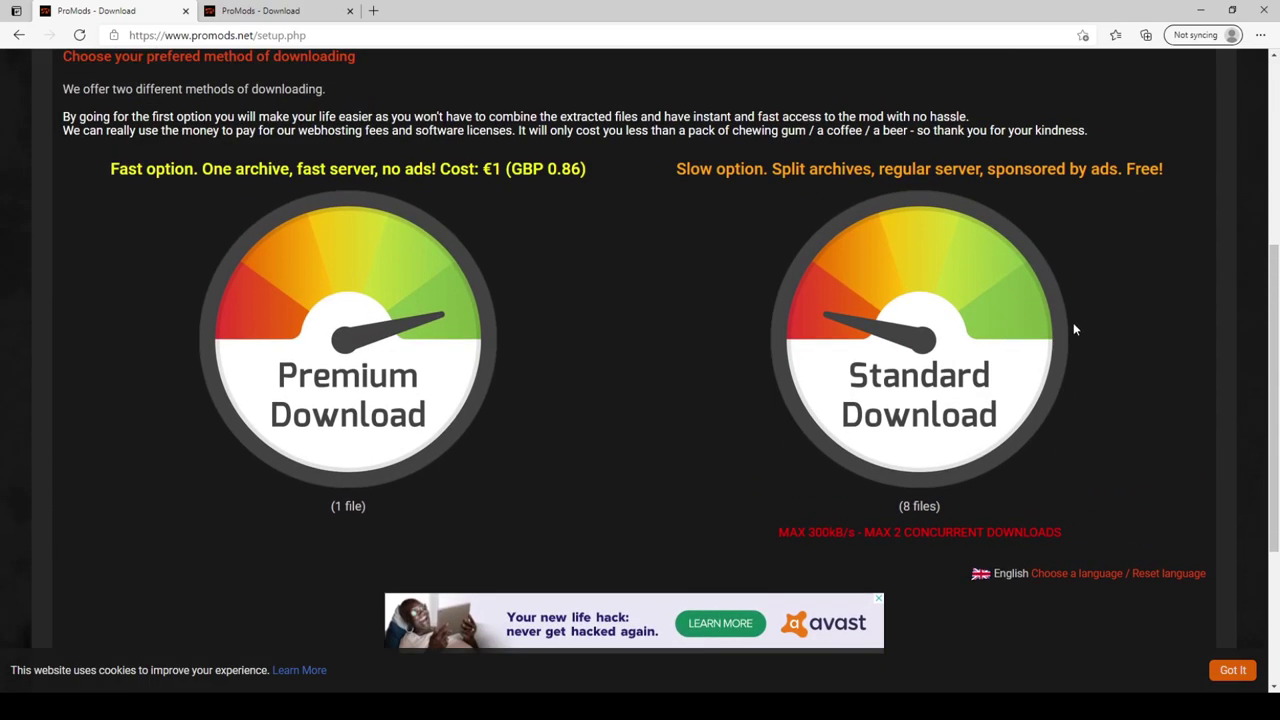
pyautogui.scroll(1, 743, 377)
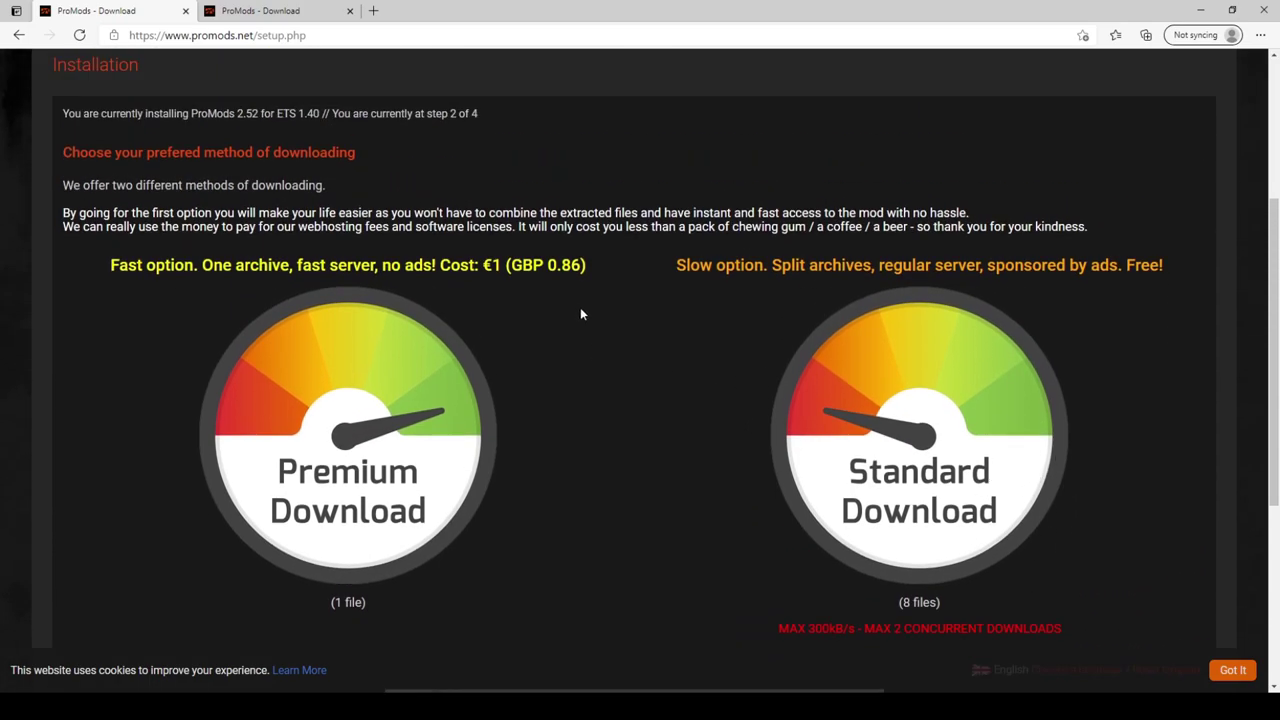
pyautogui.scroll(2, 580, 310)
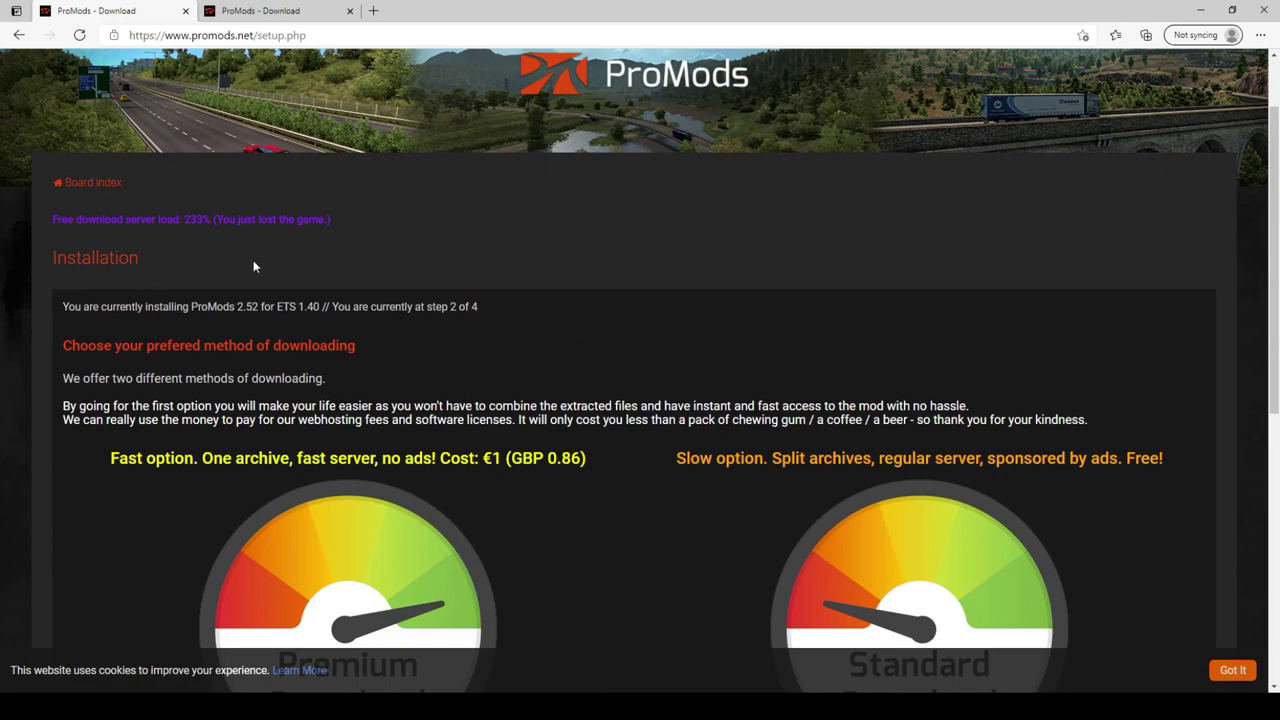
pyautogui.scroll(-2, 481, 394)
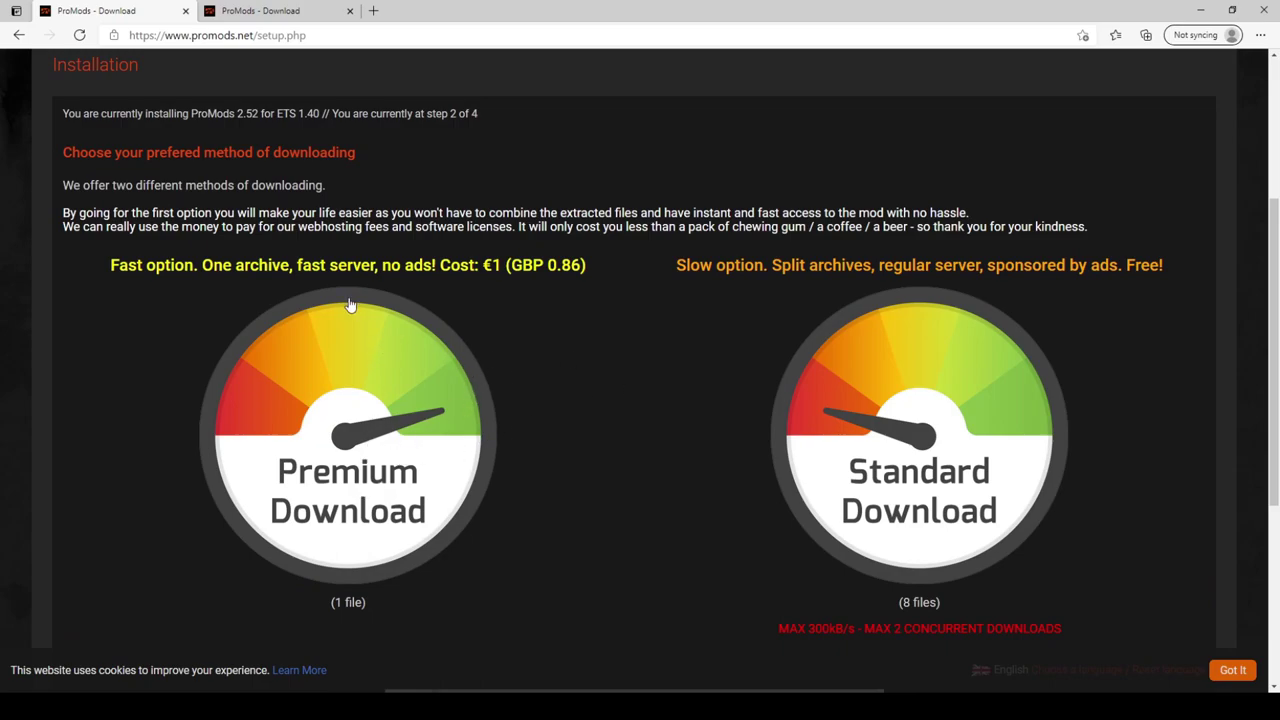
pyautogui.scroll(2, 370, 475)
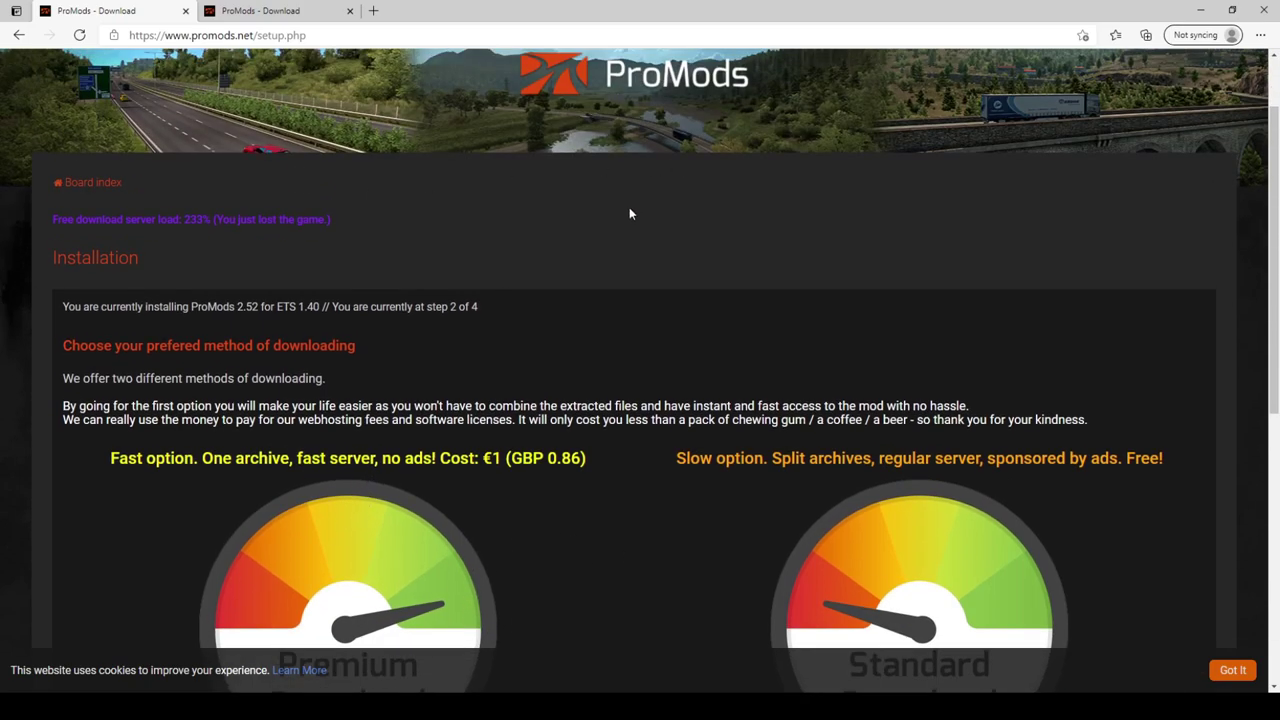
pyautogui.scroll(-3, 689, 412)
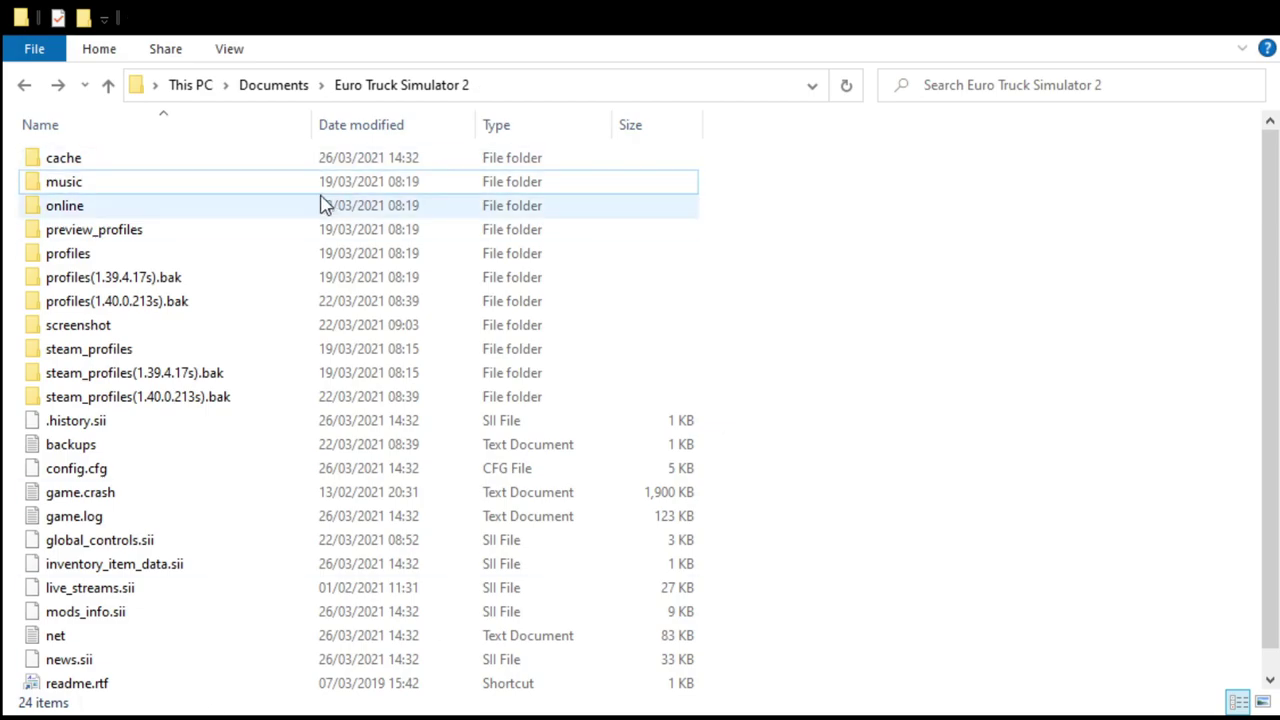
# Step: Re-sort the folder by name and open the mod folder with the seven ProMods v252 packages
pyautogui.click(248, 133)
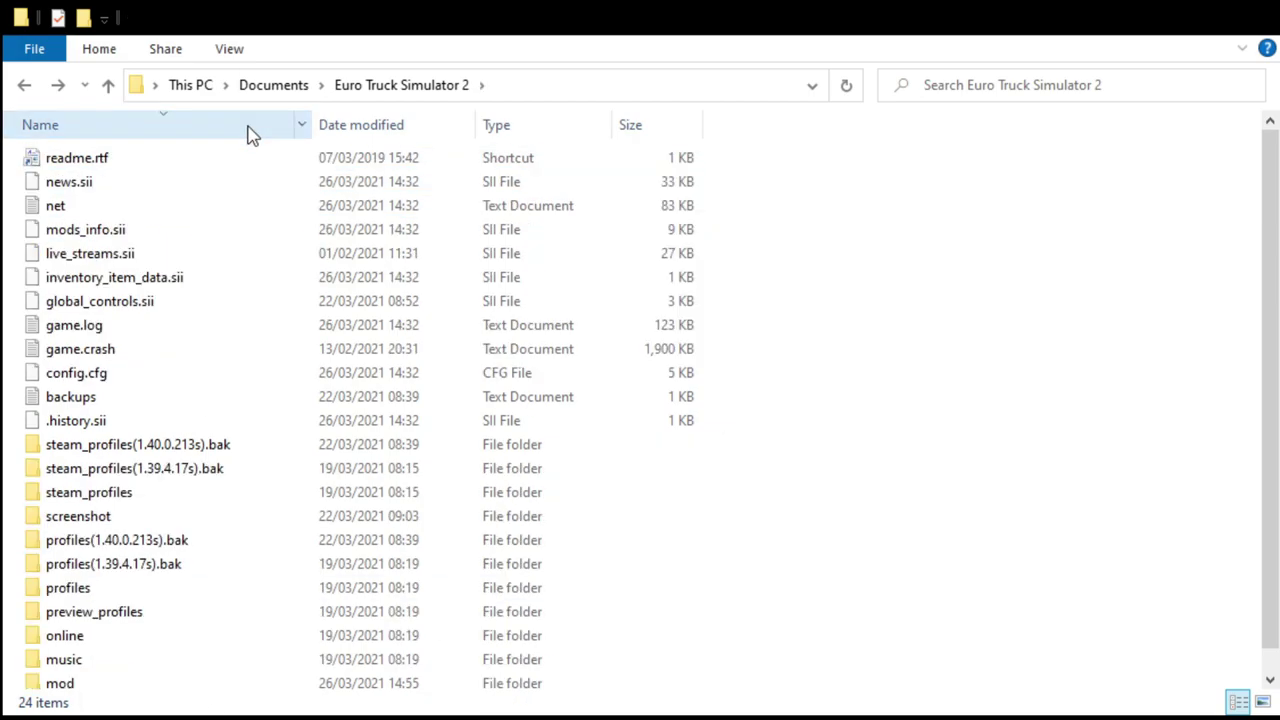
pyautogui.click(246, 131)
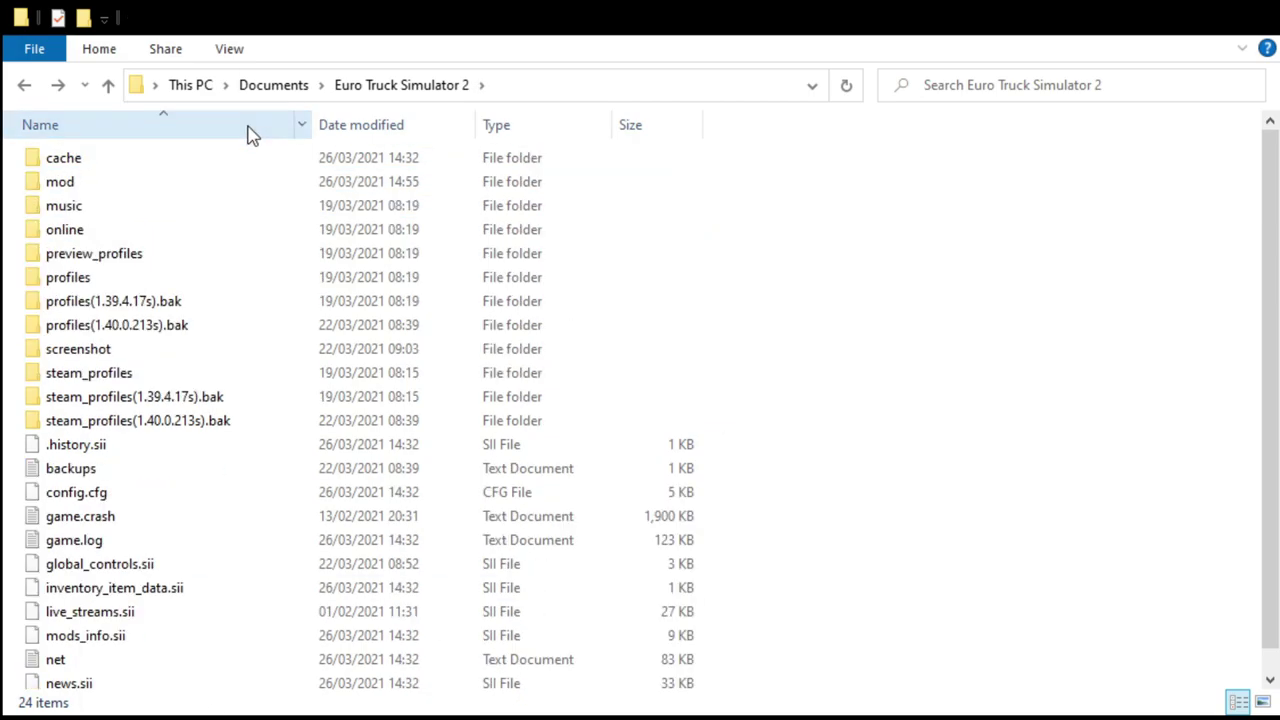
pyautogui.doubleClick(90, 185)
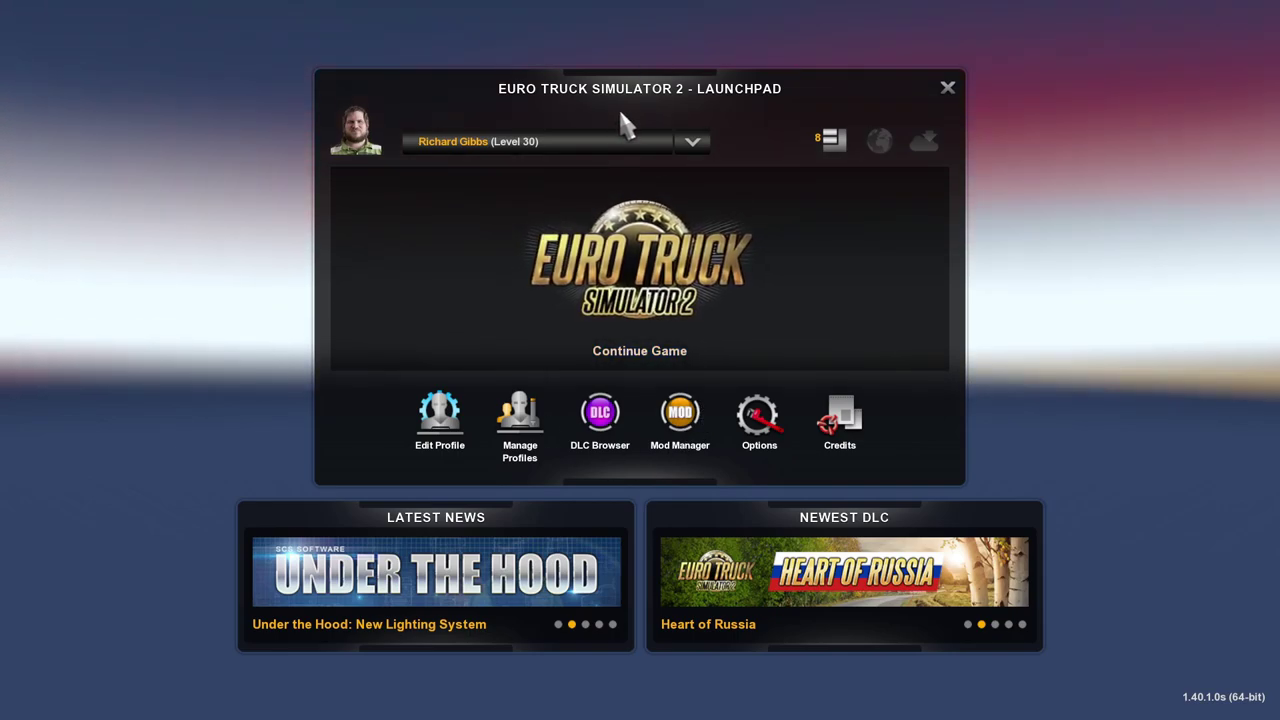
# Step: Leave the level 30 profile selected in the profile list and go into Mod Manager
pyautogui.click(676, 147)
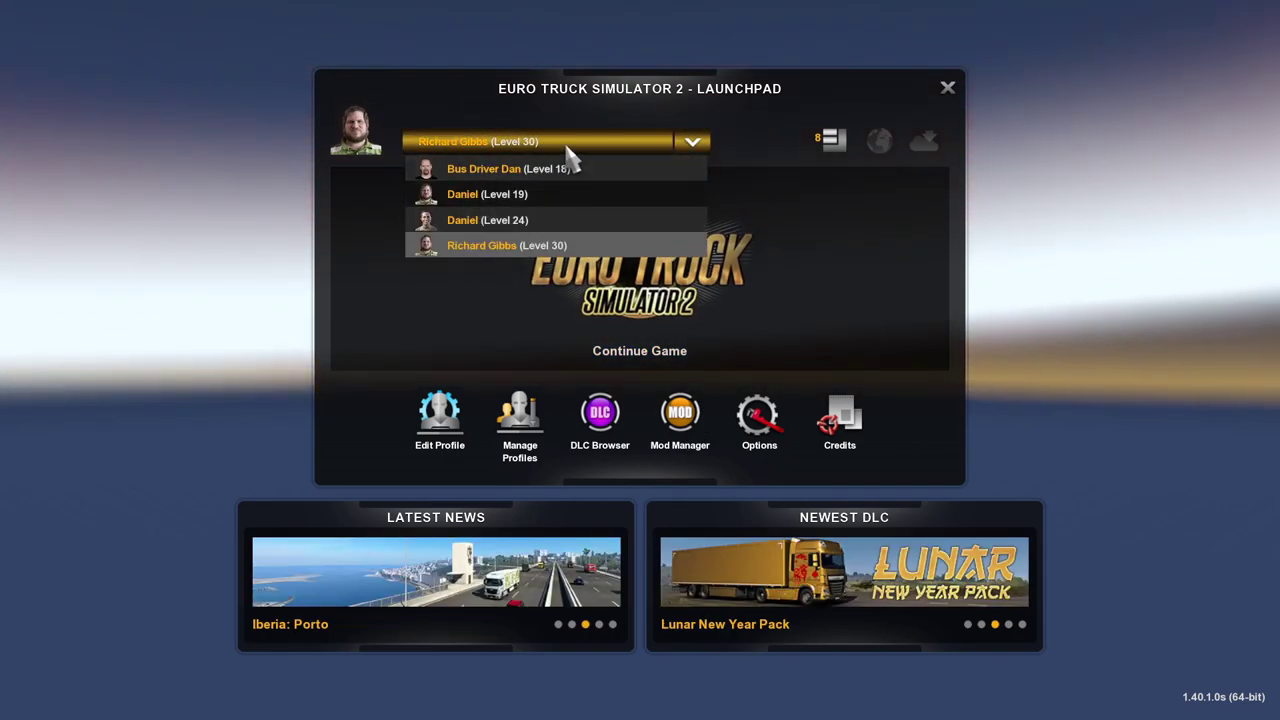
pyautogui.click(698, 146)
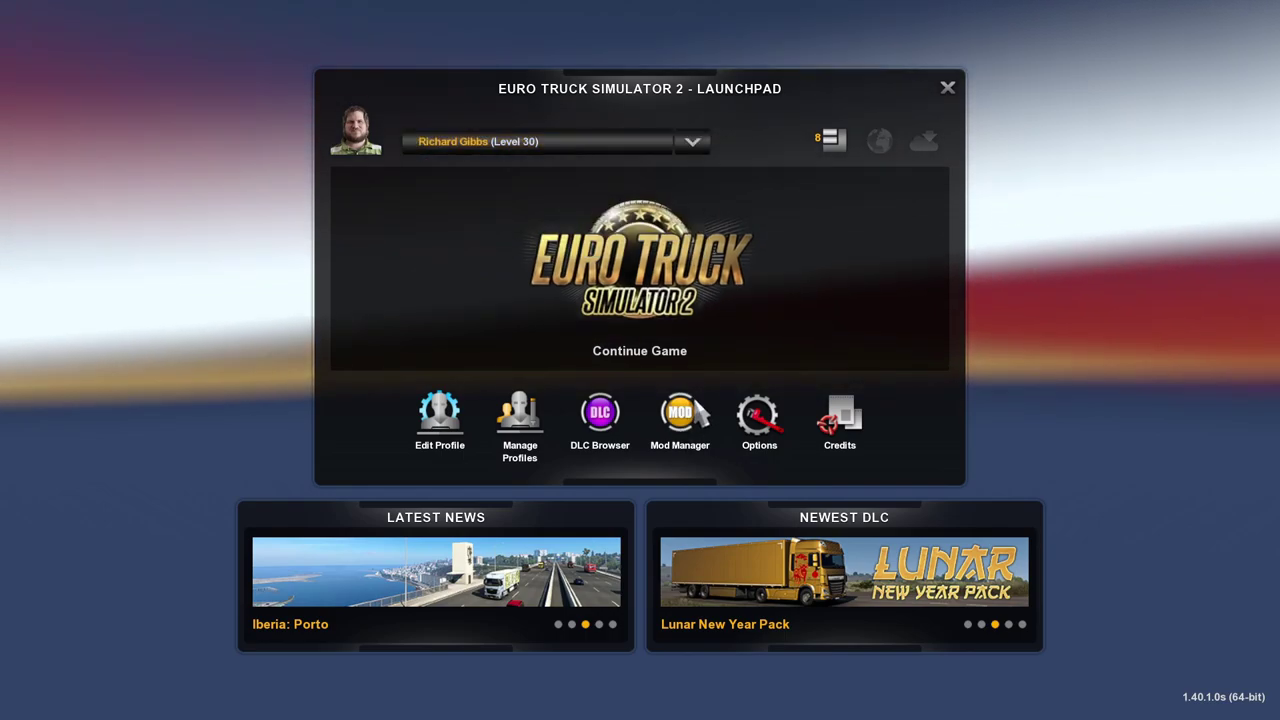
pyautogui.click(512, 150)
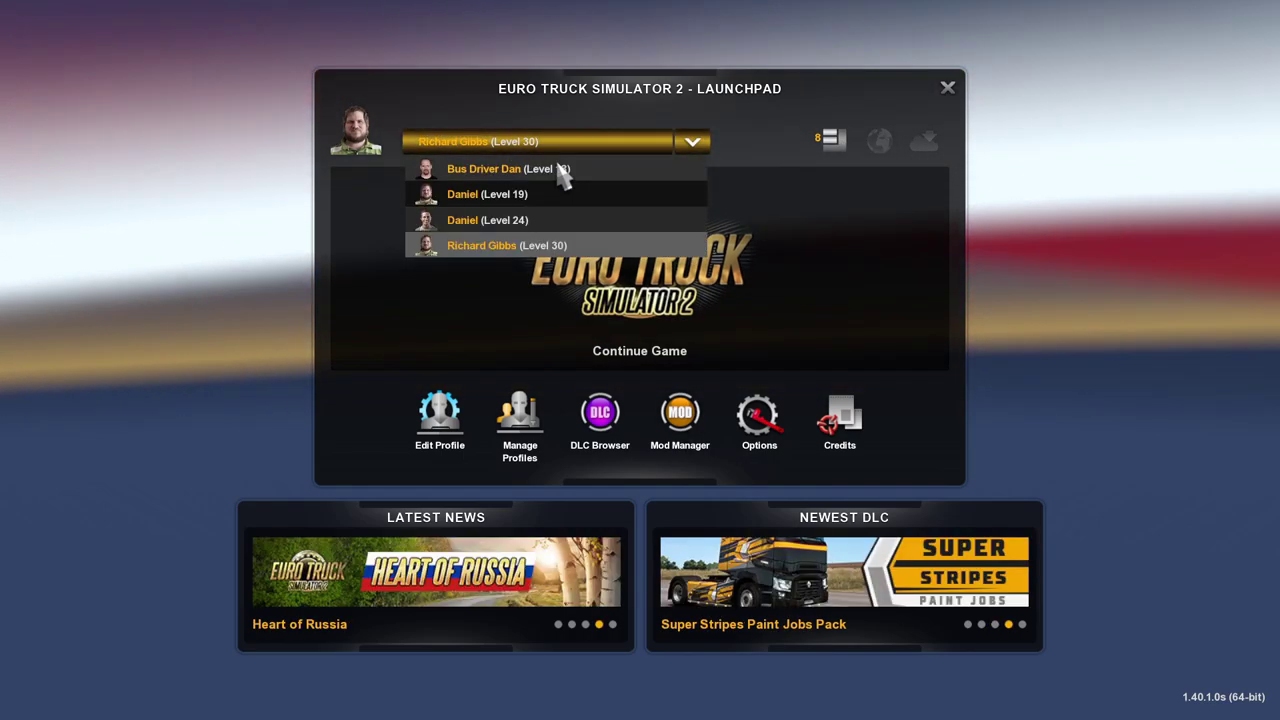
pyautogui.click(567, 250)
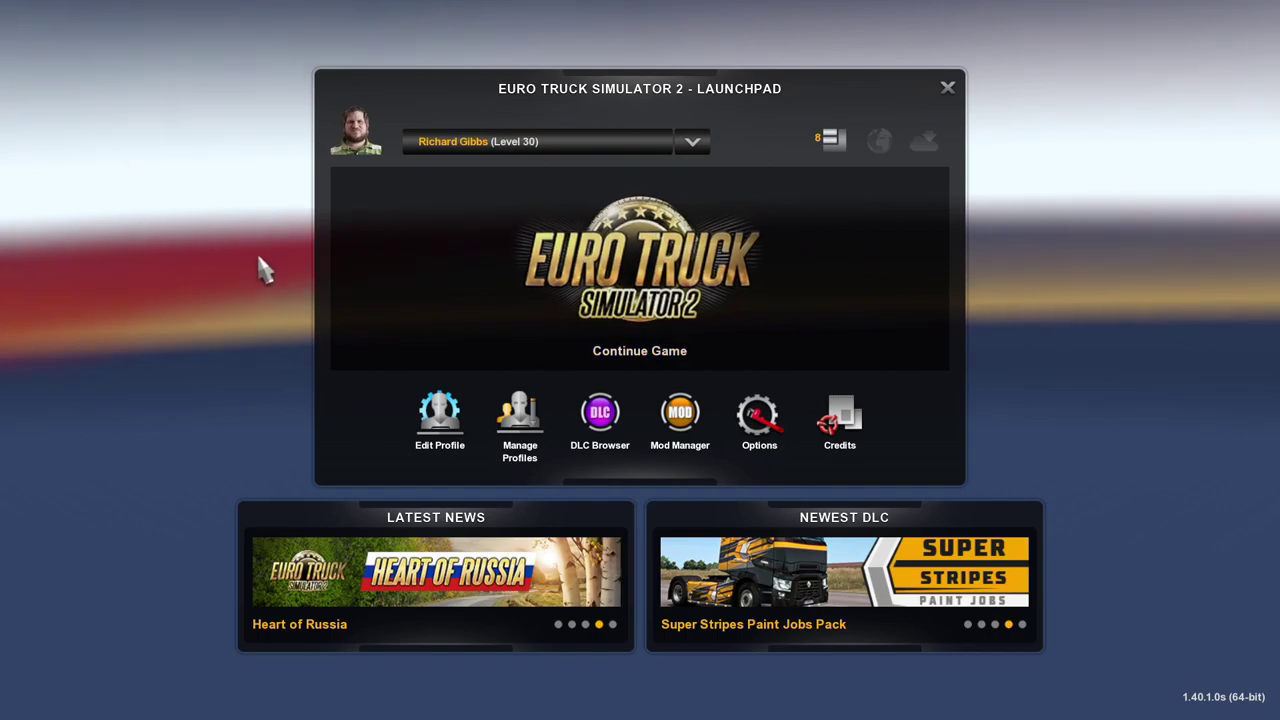
pyautogui.click(675, 445)
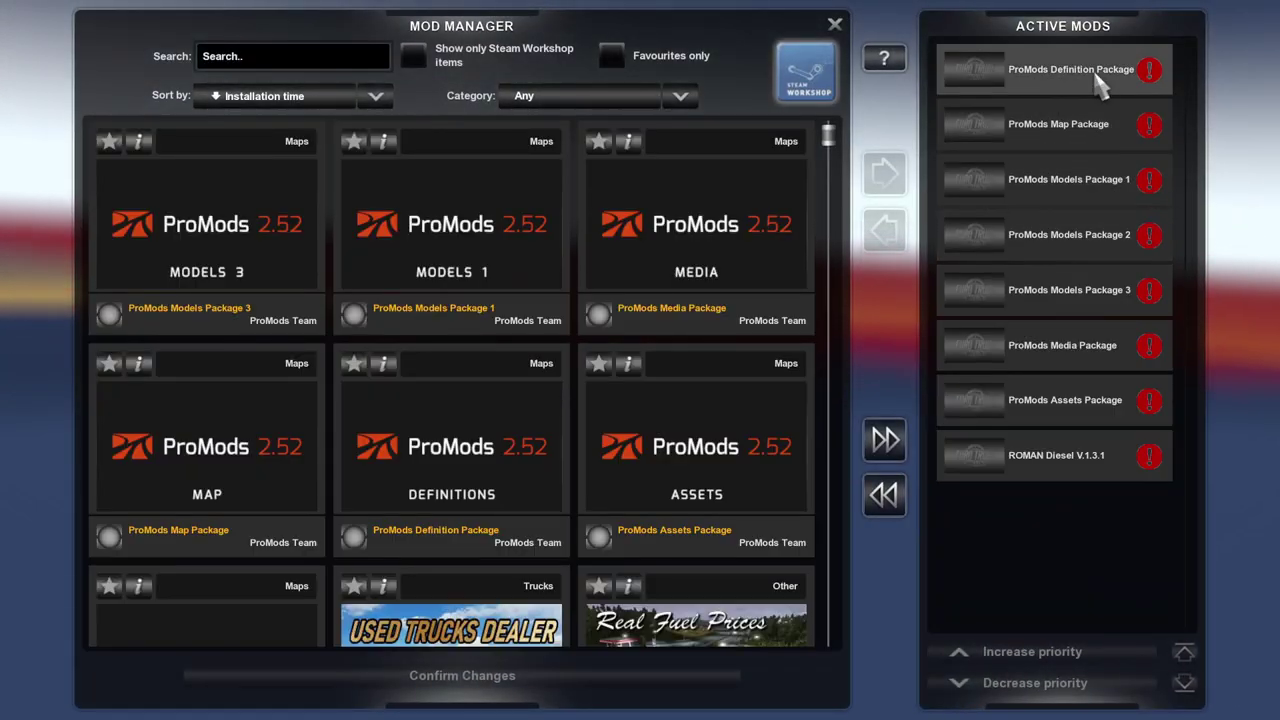
# Step: Remove the ProMods Definition Package, then enable all and disable all mods, confirming each time
pyautogui.click(1100, 69)
pyautogui.click(884, 230)
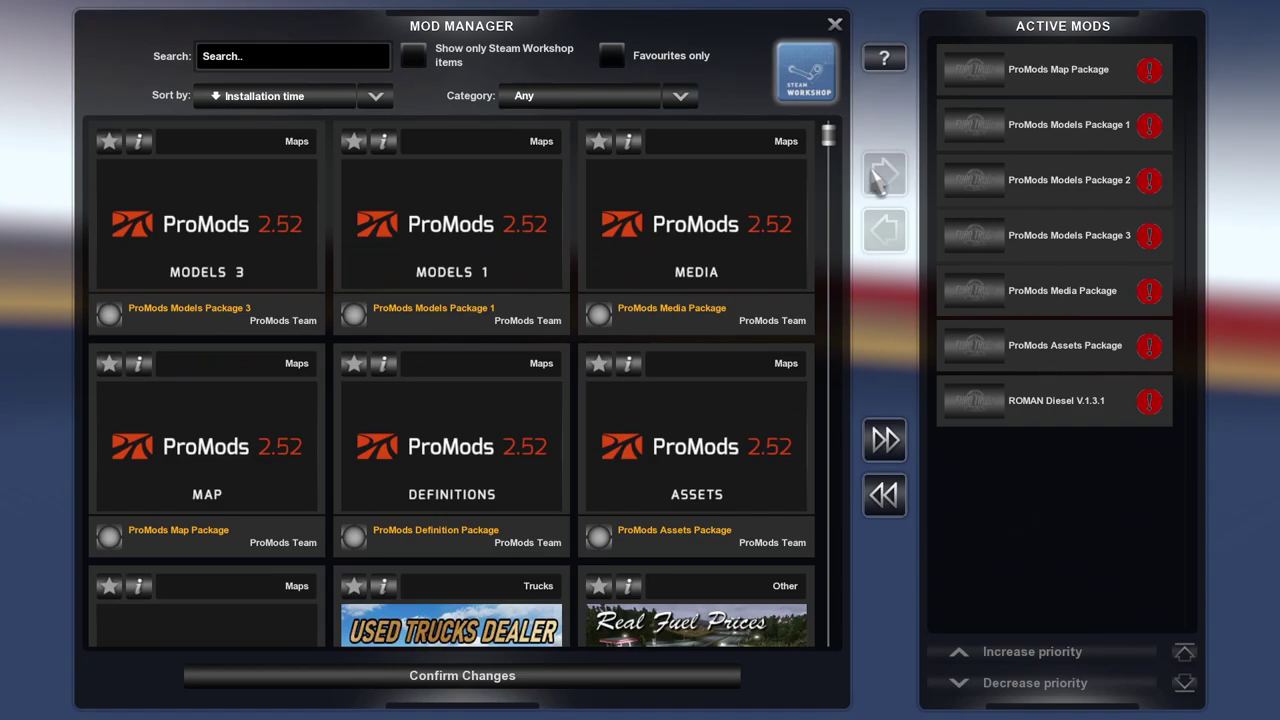
pyautogui.click(884, 440)
pyautogui.click(580, 470)
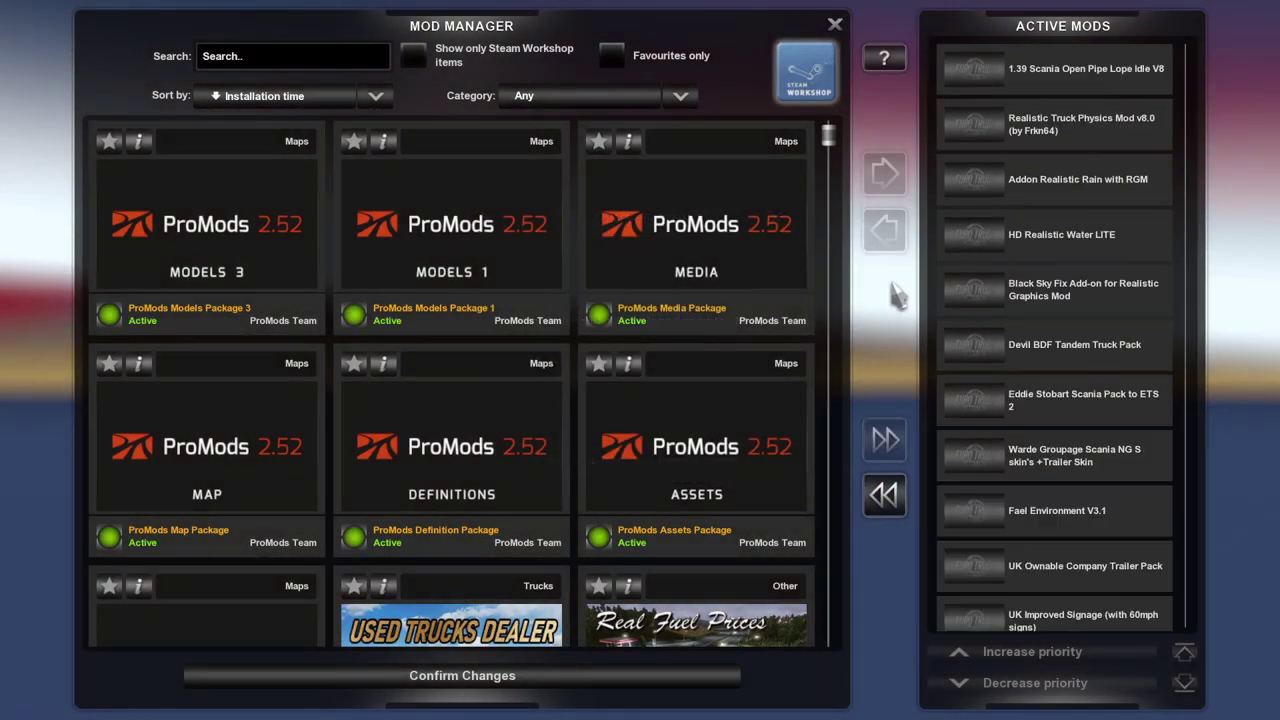
pyautogui.click(884, 494)
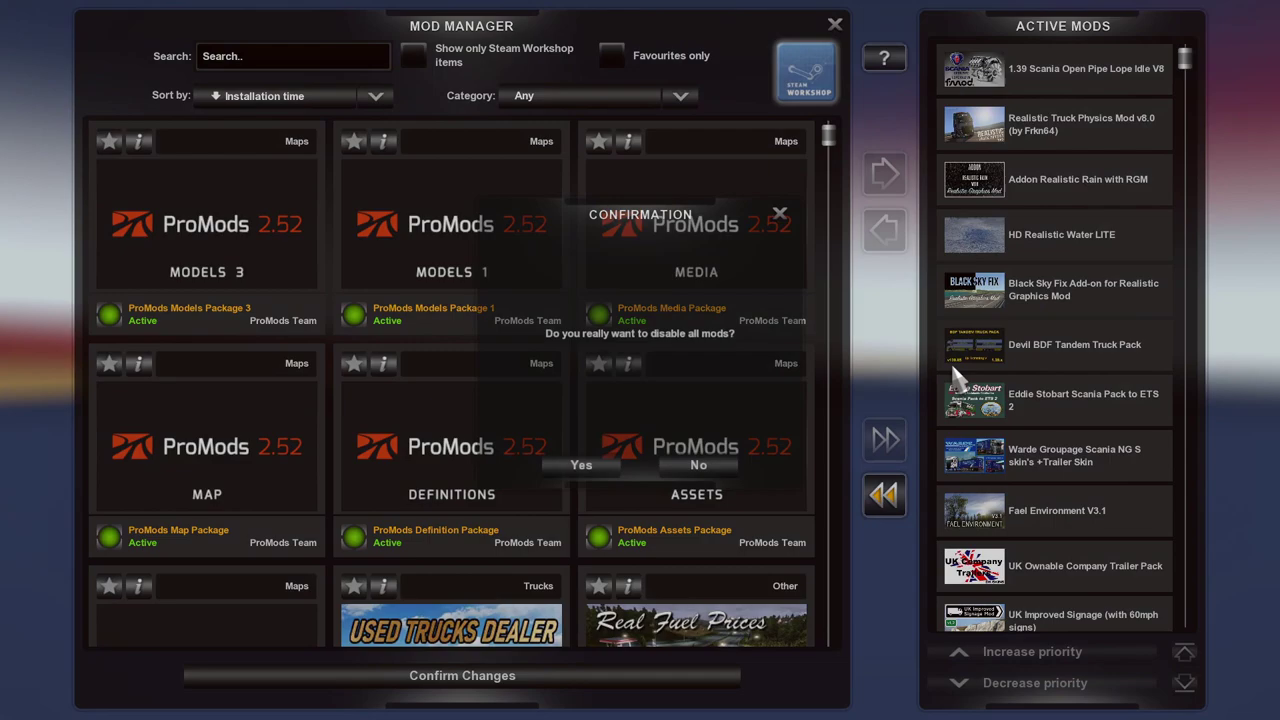
pyautogui.click(582, 465)
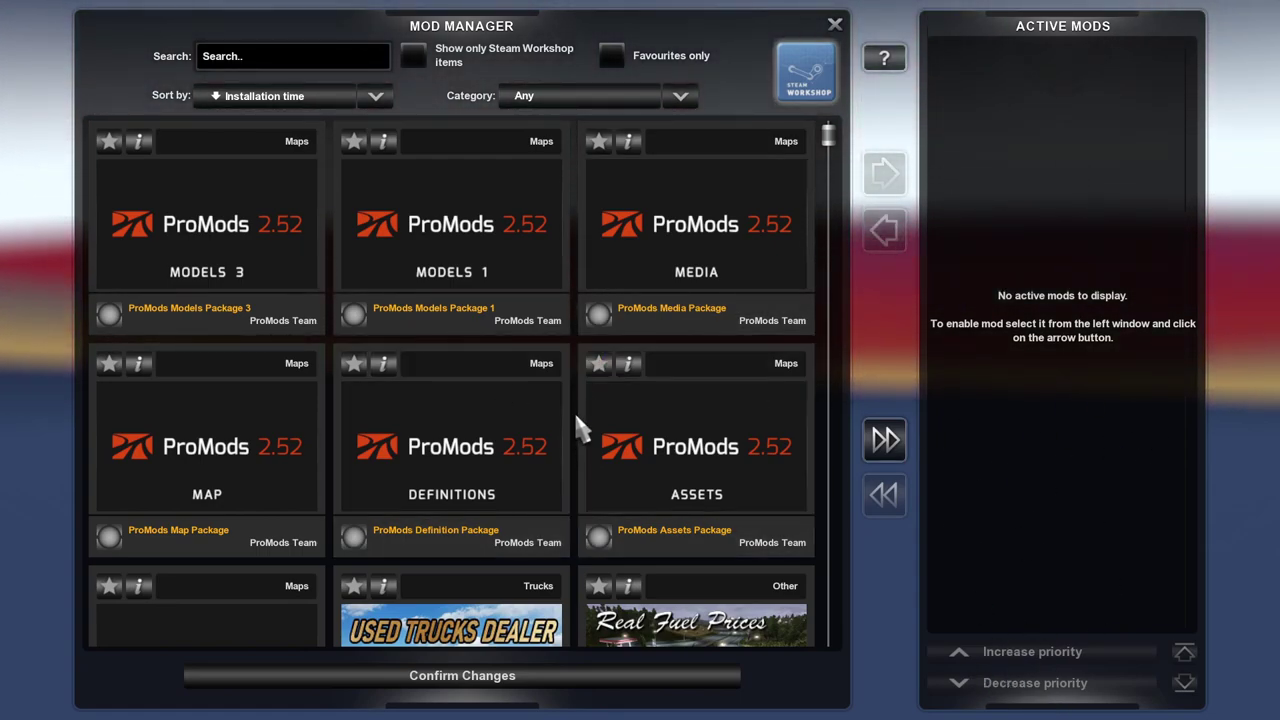
# Step: Activate the ProMods Assets, Media and Models 3 packages, in that order
pyautogui.scroll(-3, 574, 440)
pyautogui.scroll(3, 571, 443)
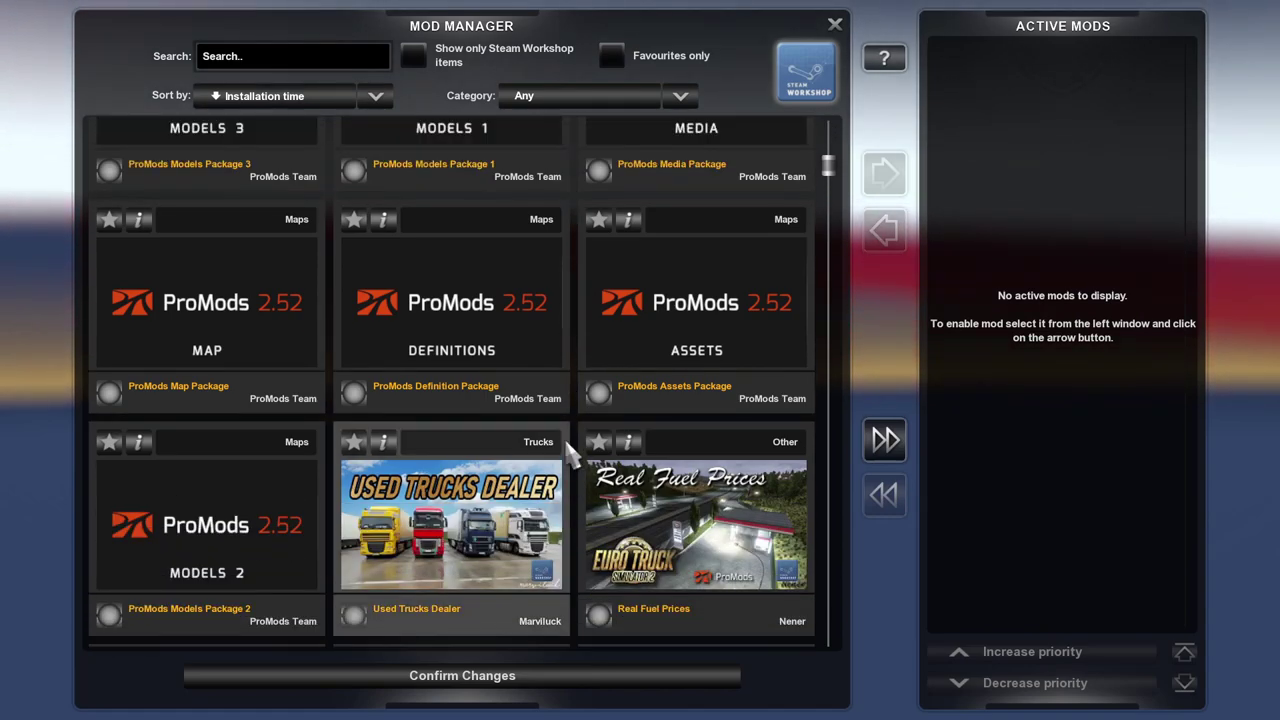
pyautogui.doubleClick(708, 428)
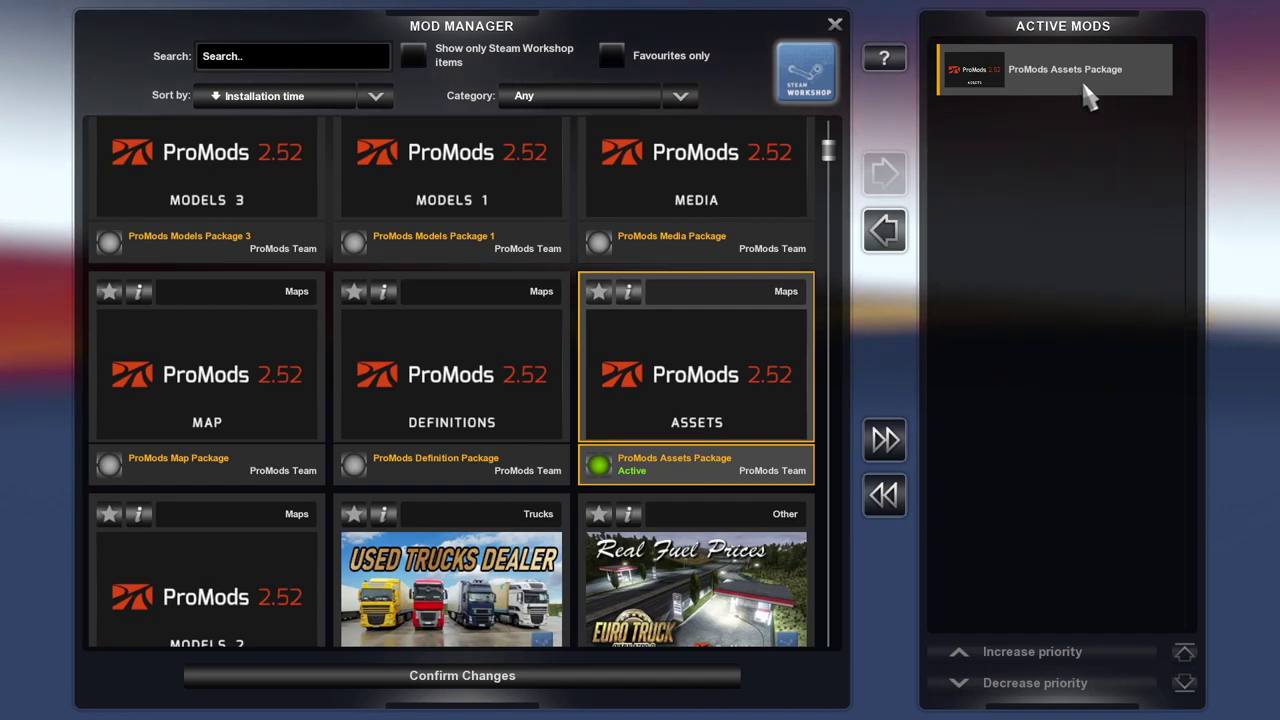
pyautogui.scroll(-2, 528, 393)
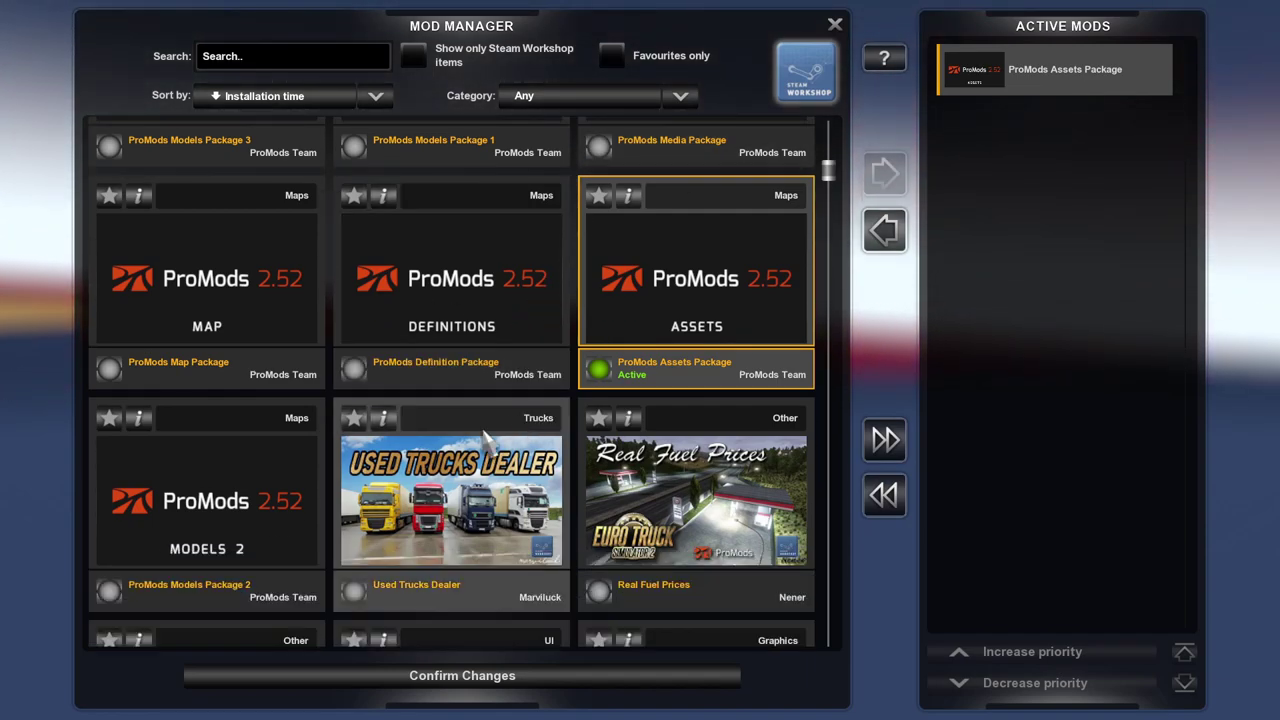
pyautogui.scroll(3, 245, 480)
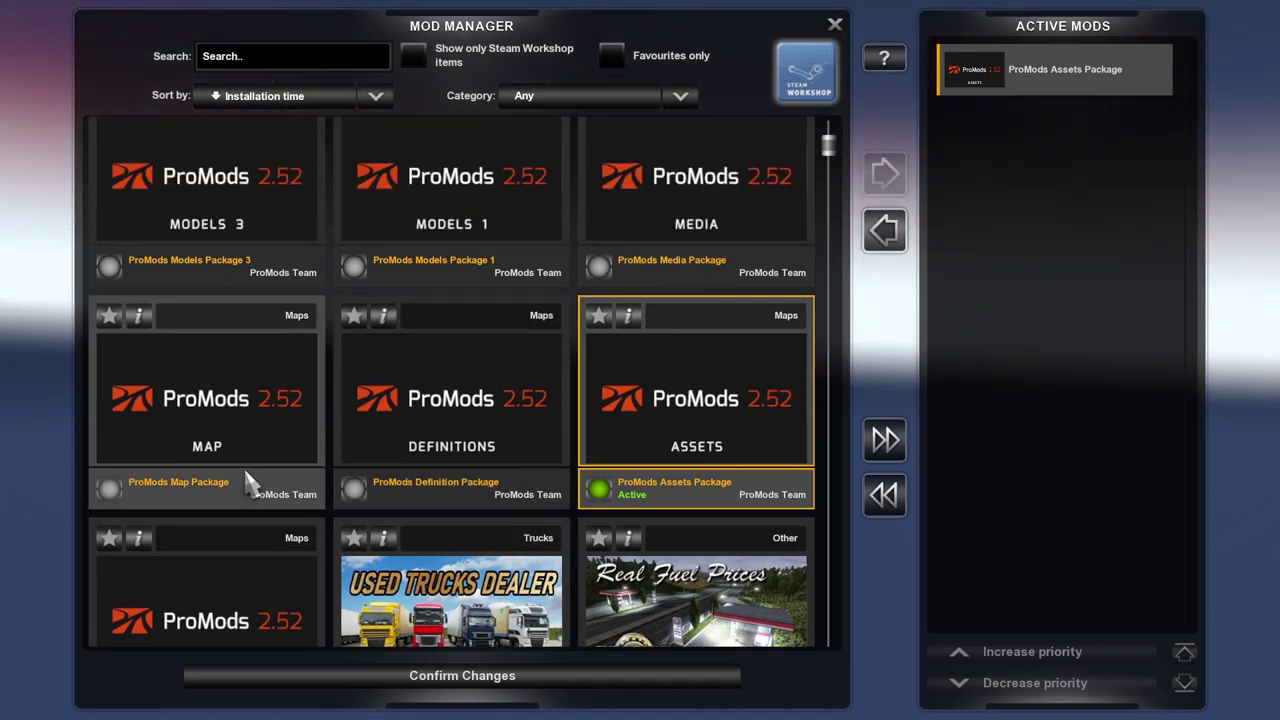
pyautogui.doubleClick(652, 277)
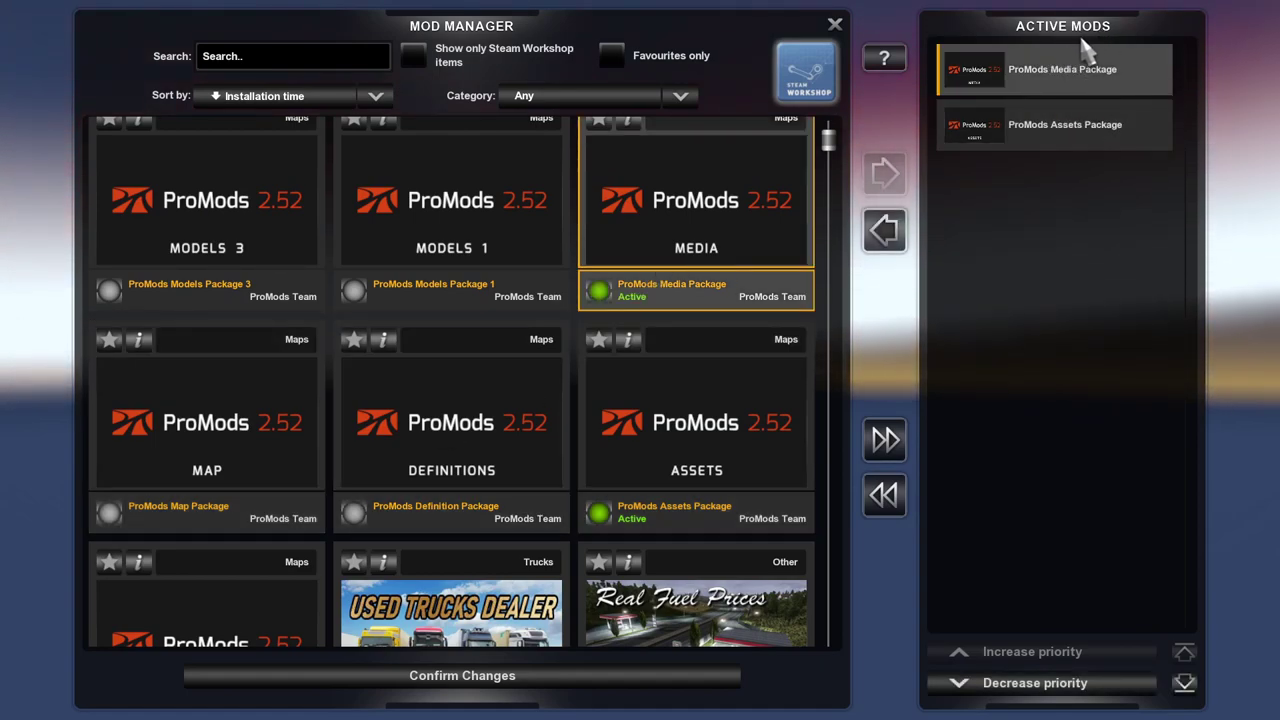
pyautogui.scroll(-1, 460, 482)
pyautogui.scroll(-2, 457, 470)
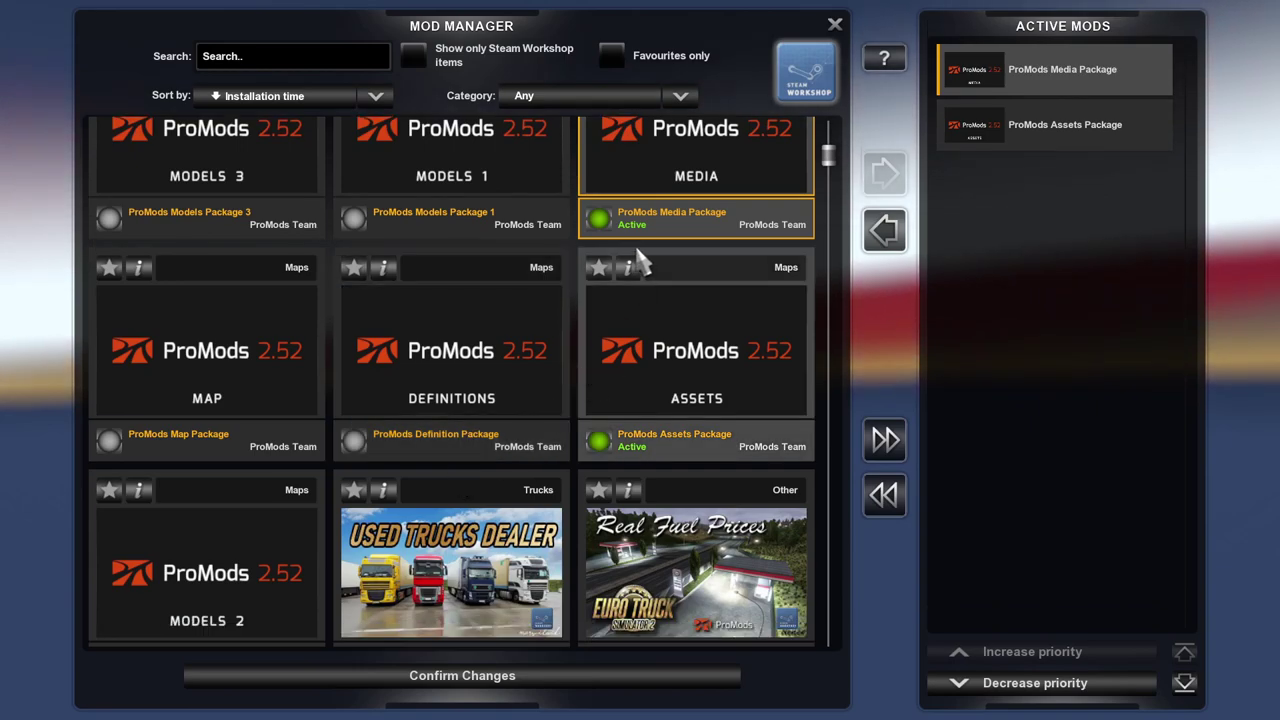
pyautogui.doubleClick(237, 176)
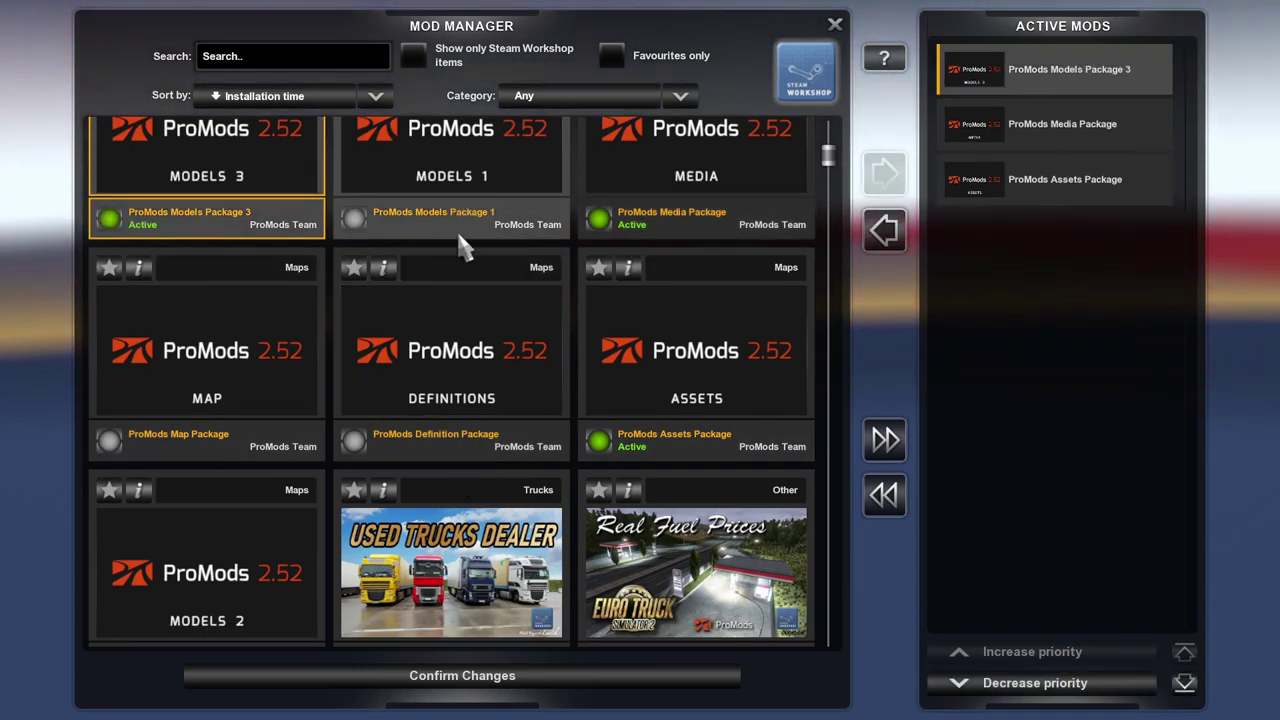
# Step: Activate ProMods Models 2, Models 1, Map and Definition packages so Definition sits on top
pyautogui.scroll(-2, 460, 275)
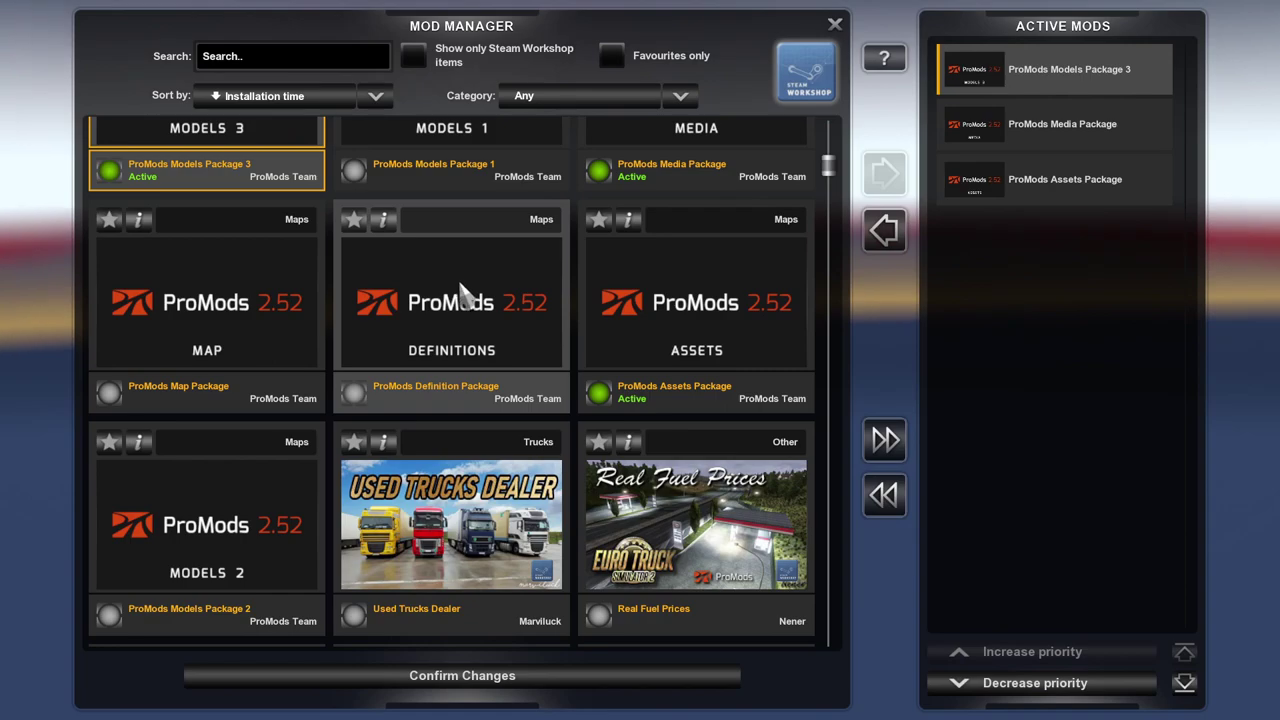
pyautogui.doubleClick(274, 562)
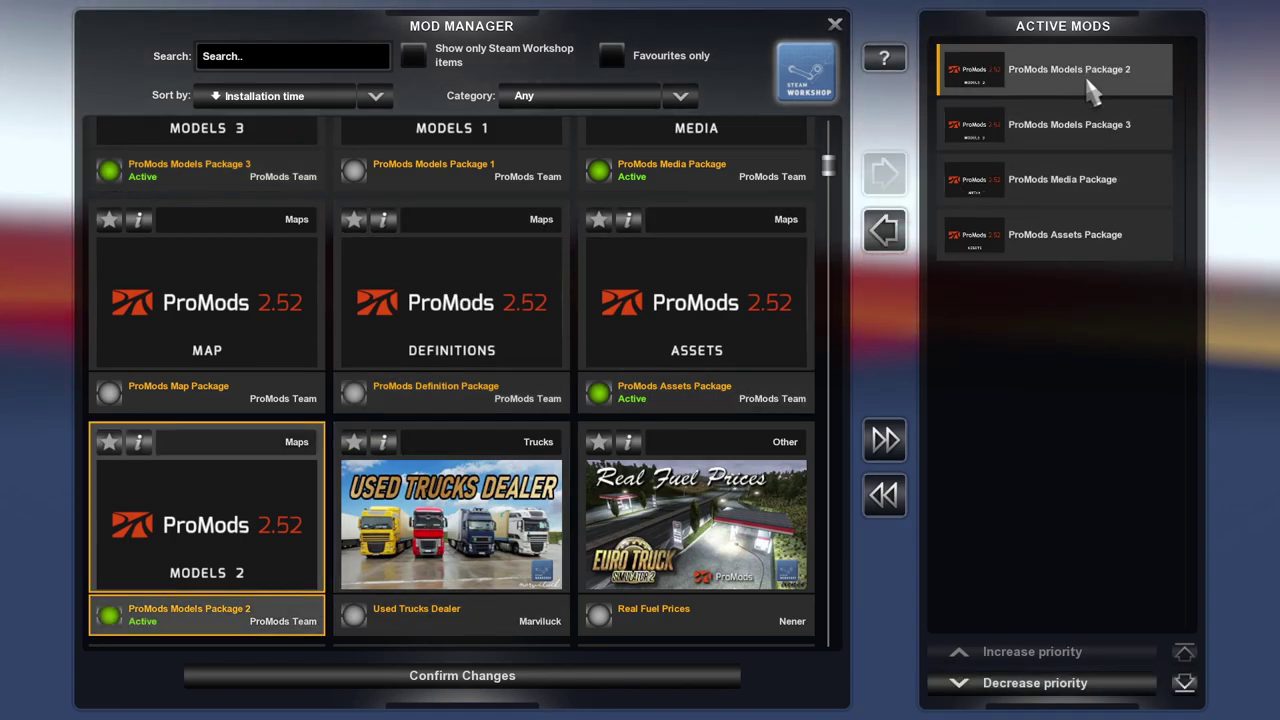
pyautogui.doubleClick(450, 165)
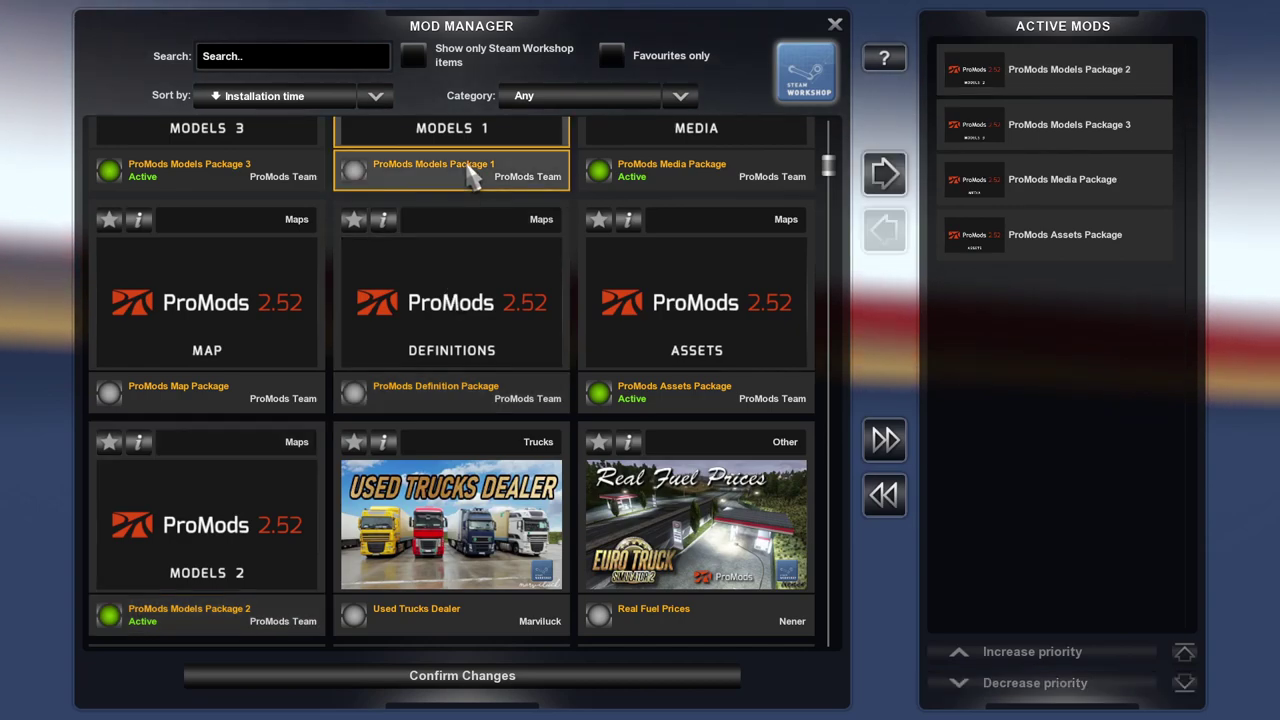
pyautogui.doubleClick(225, 315)
pyautogui.scroll(1, 658, 420)
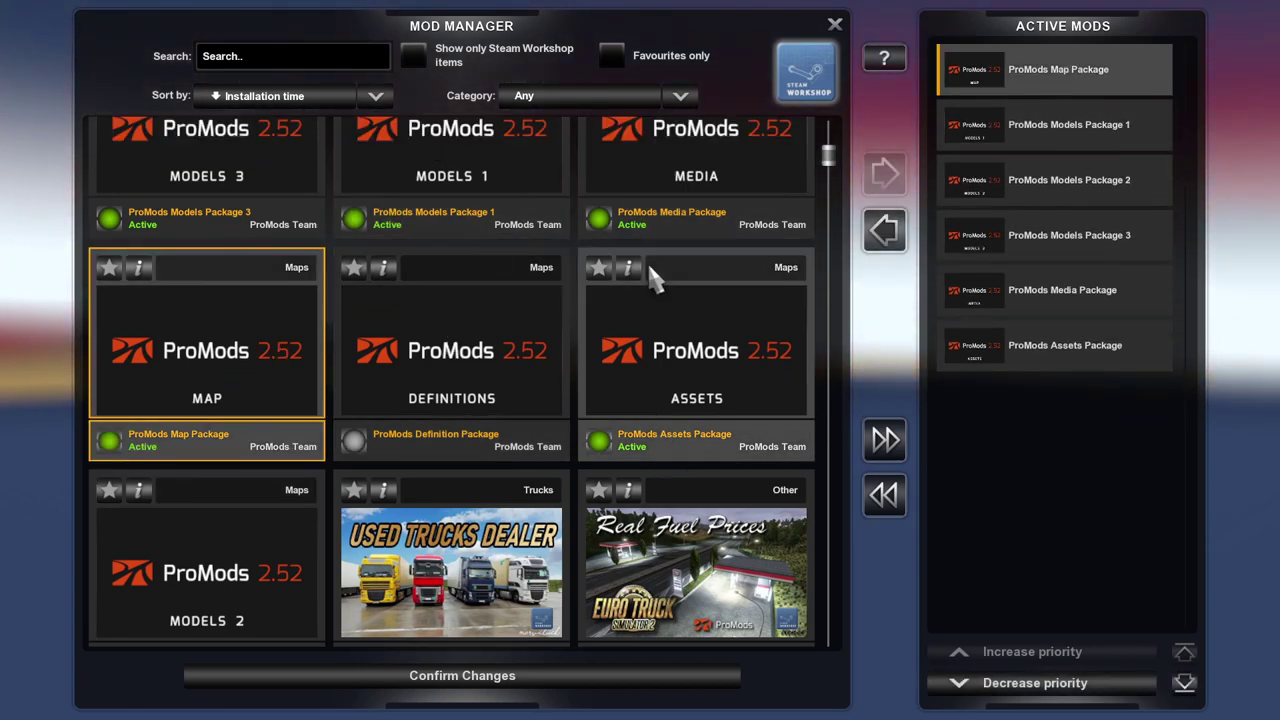
pyautogui.doubleClick(463, 383)
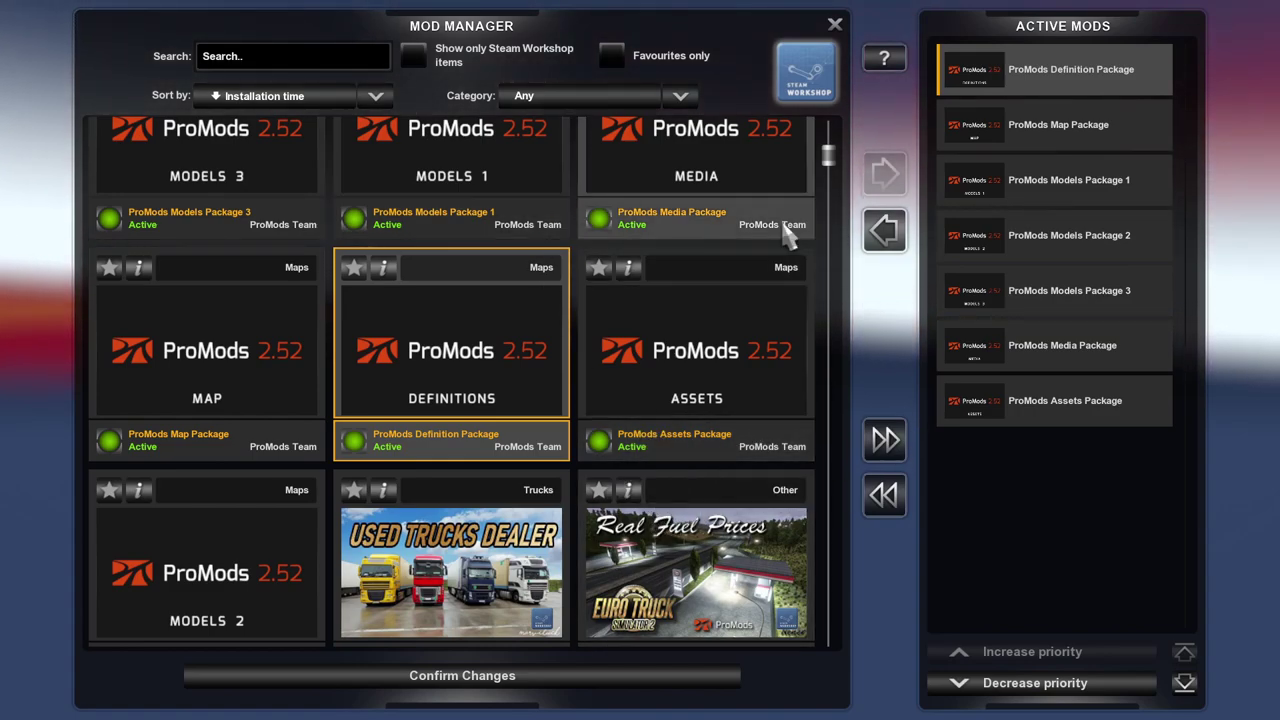
pyautogui.scroll(-2, 620, 515)
pyautogui.scroll(4, 620, 515)
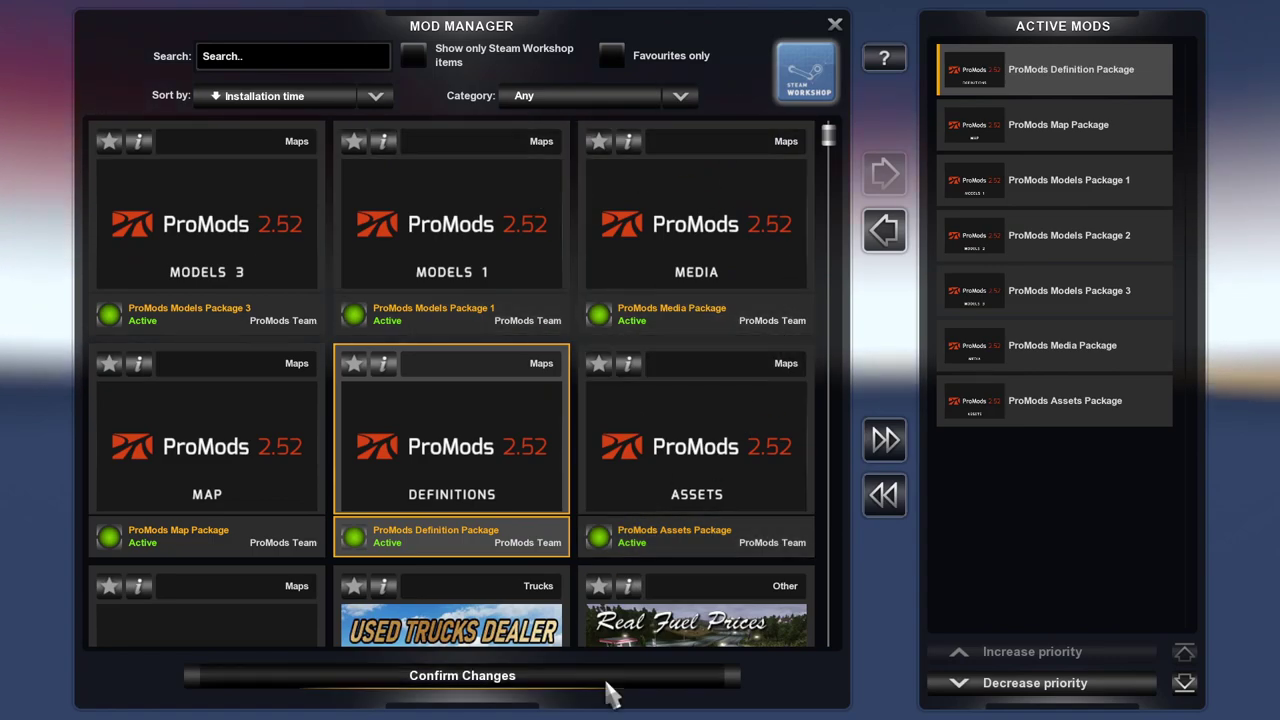
# Step: Confirm the mod changes, continue the game and load the newest autosave despite missing mods
pyautogui.click(514, 677)
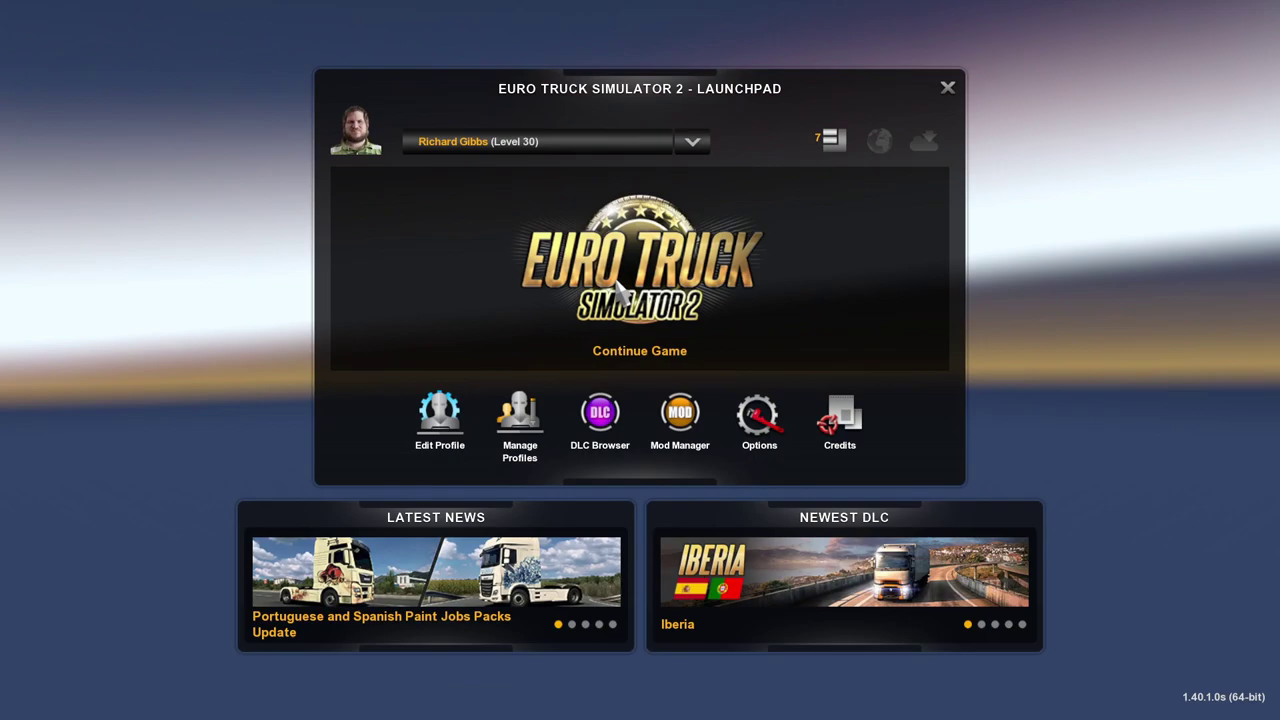
pyautogui.click(617, 288)
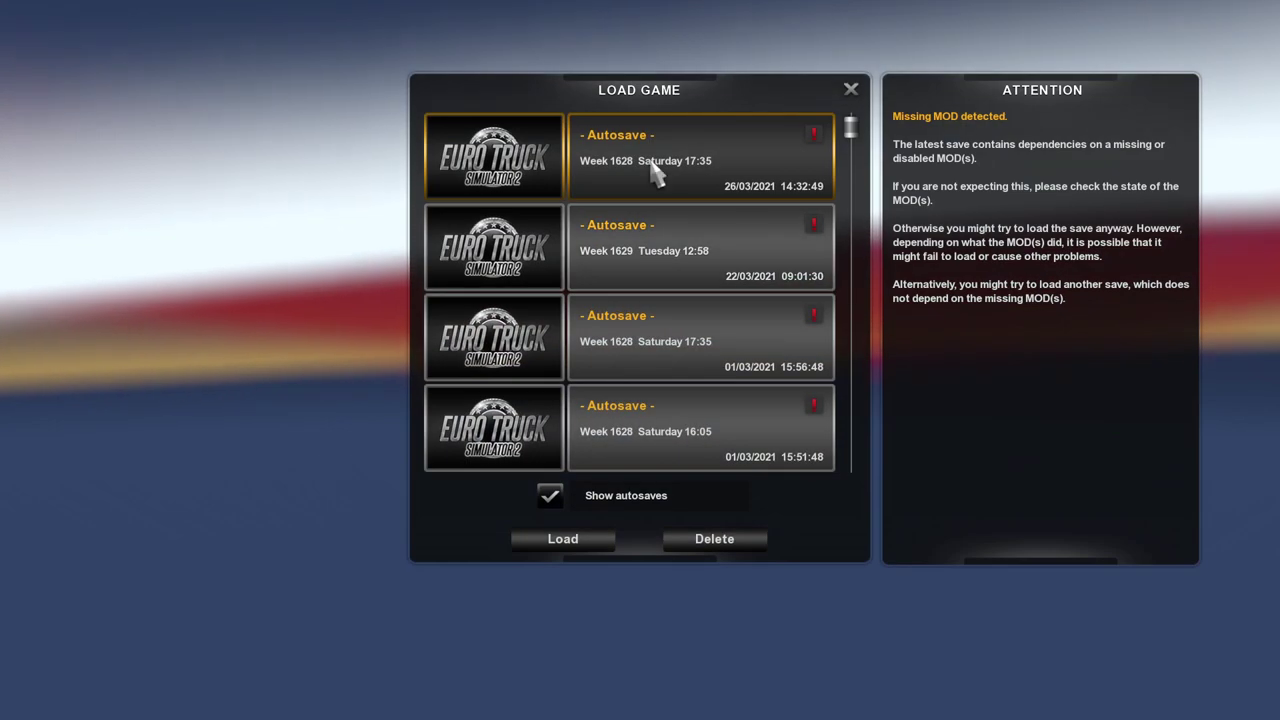
pyautogui.doubleClick(668, 171)
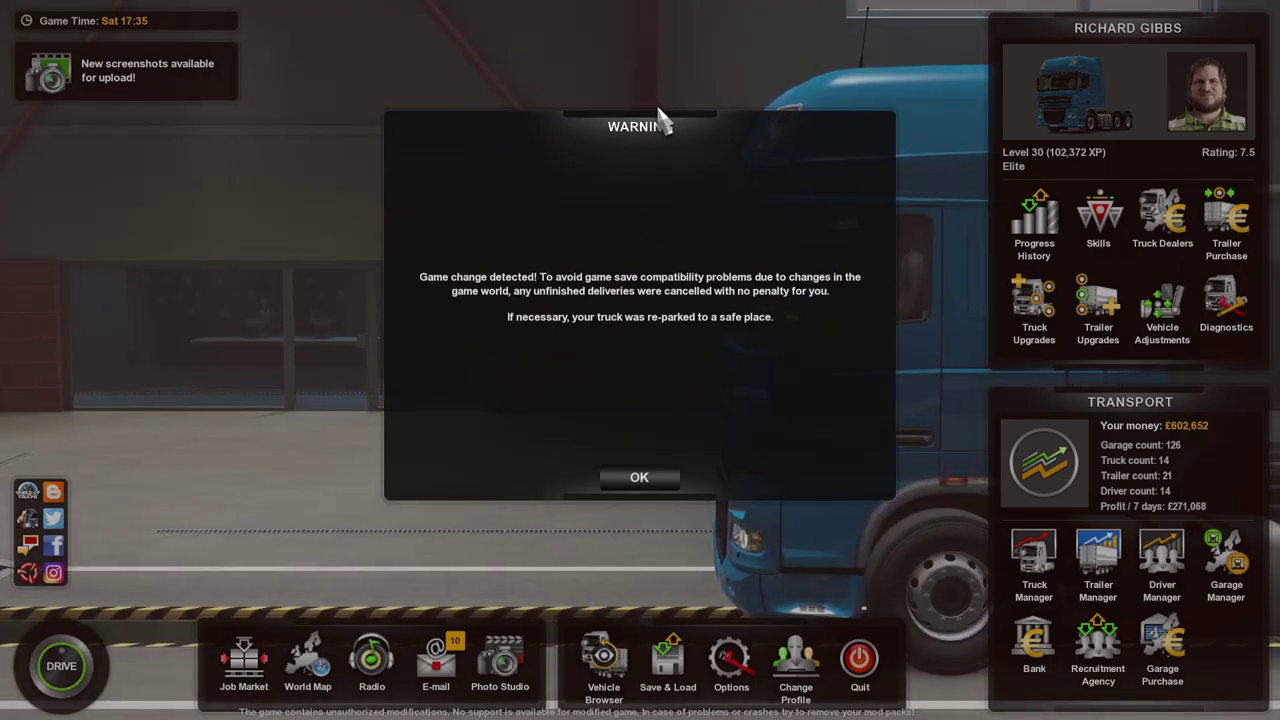
# Step: Dismiss the game-change warning and missing controllers notice, and open the world map
pyautogui.click(649, 475)
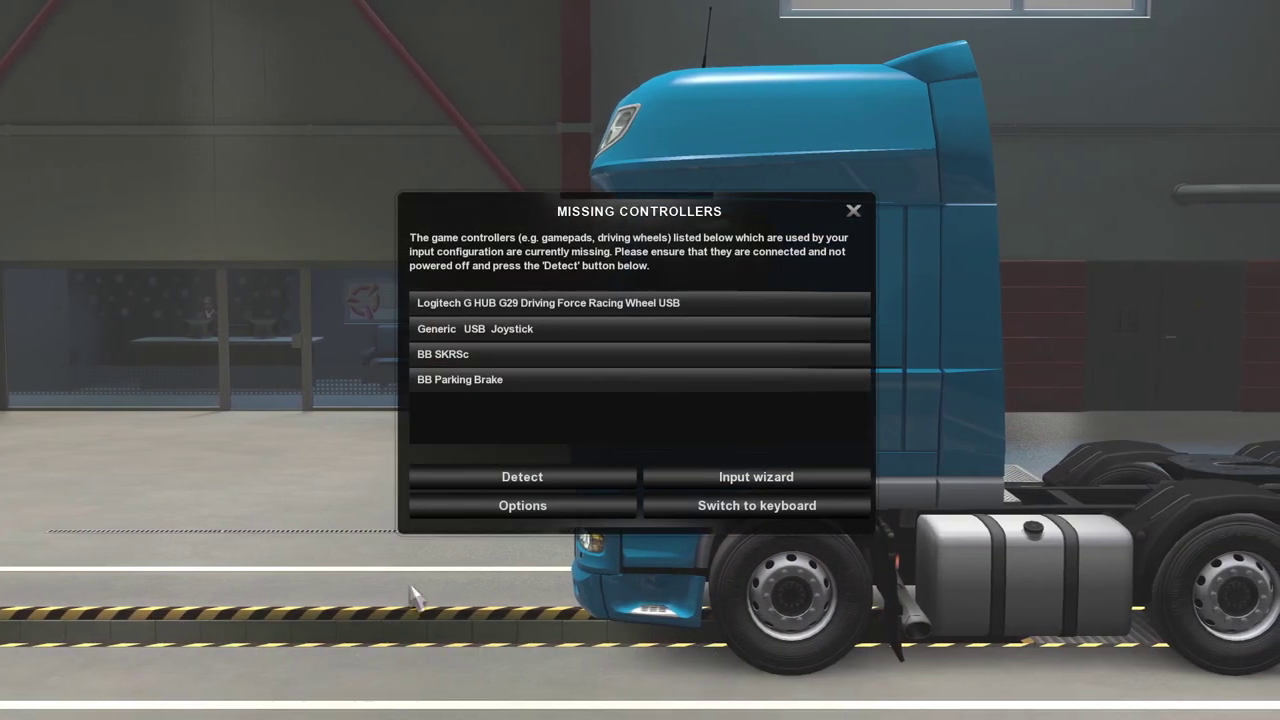
pyautogui.click(853, 211)
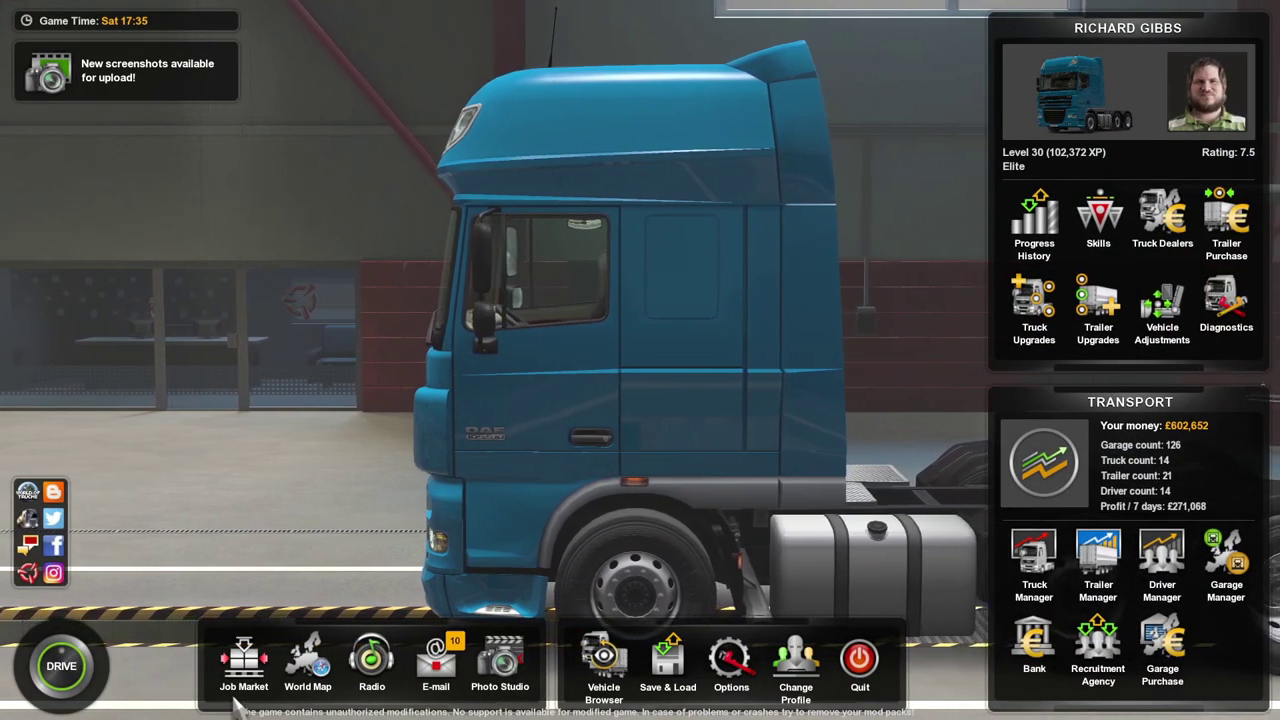
pyautogui.click(307, 660)
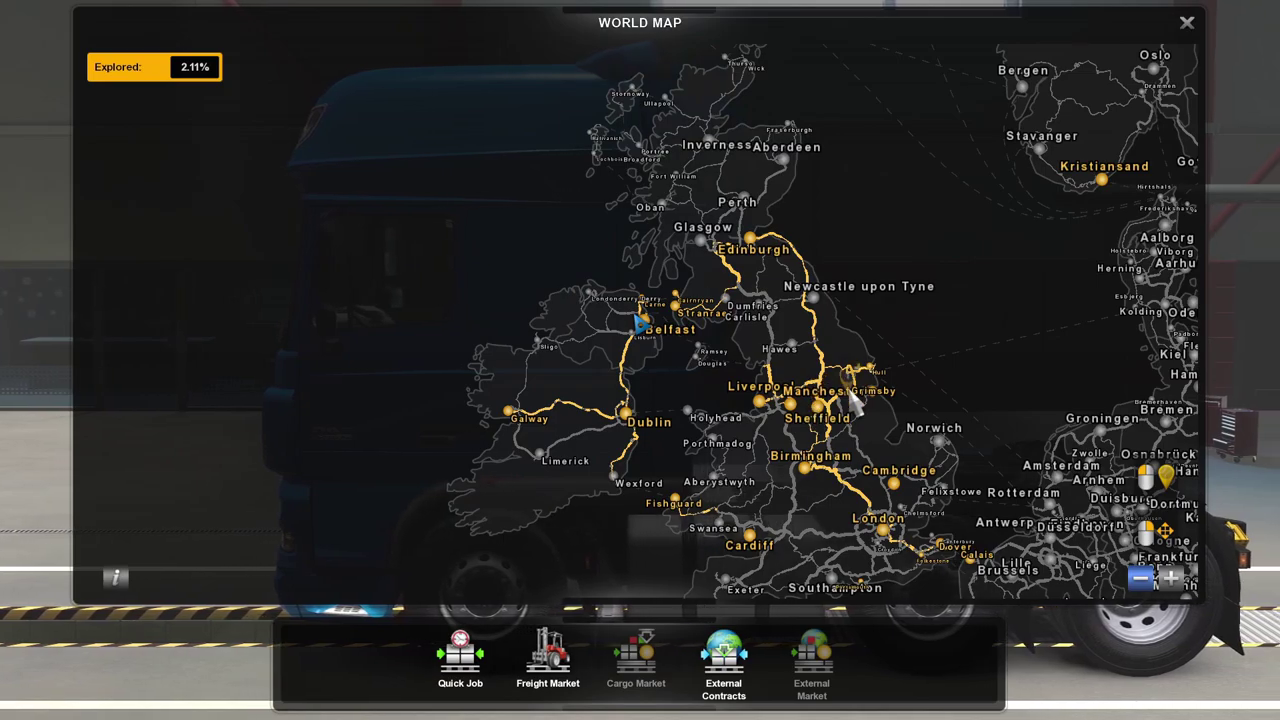
# Step: Pan the ProMods map from Britain to France, Italy, Central Europe and toward Scandinavia
pyautogui.moveTo(872, 292)
pyautogui.mouseDown()
pyautogui.moveTo(526, 220)
pyautogui.moveTo(718, 12)
pyautogui.mouseUp()
pyautogui.moveTo(892, 205)
pyautogui.mouseDown()
pyautogui.moveTo(868, 185)
pyautogui.moveTo(628, 150)
pyautogui.mouseUp()
pyautogui.moveTo(929, 234)
pyautogui.mouseDown()
pyautogui.moveTo(714, 120)
pyautogui.moveTo(876, 432)
pyautogui.moveTo(900, 580)
pyautogui.moveTo(880, 560)
pyautogui.moveTo(820, 560)
pyautogui.moveTo(794, 206)
pyautogui.moveTo(894, 155)
pyautogui.mouseUp()
pyautogui.moveTo(631, 316)
pyautogui.mouseDown()
pyautogui.moveTo(651, 423)
pyautogui.moveTo(694, 363)
pyautogui.moveTo(751, 386)
pyautogui.moveTo(958, 370)
pyautogui.moveTo(851, 291)
pyautogui.moveTo(711, 246)
pyautogui.moveTo(757, 154)
pyautogui.moveTo(897, 193)
pyautogui.moveTo(925, 392)
pyautogui.moveTo(808, 371)
pyautogui.moveTo(650, 300)
pyautogui.moveTo(600, 310)
pyautogui.mouseUp()
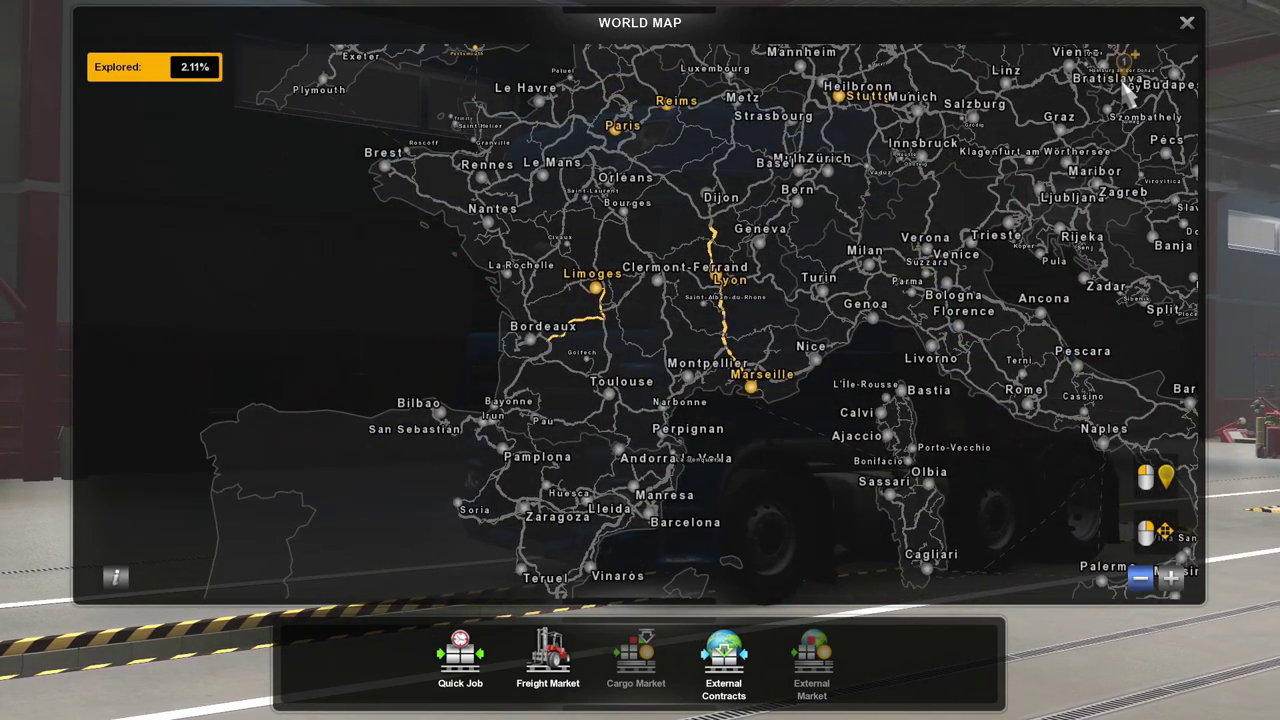
# Step: Close the world map and cycle between exterior and in-cab cameras to view the parked DAF truck
pyautogui.click(1190, 22)
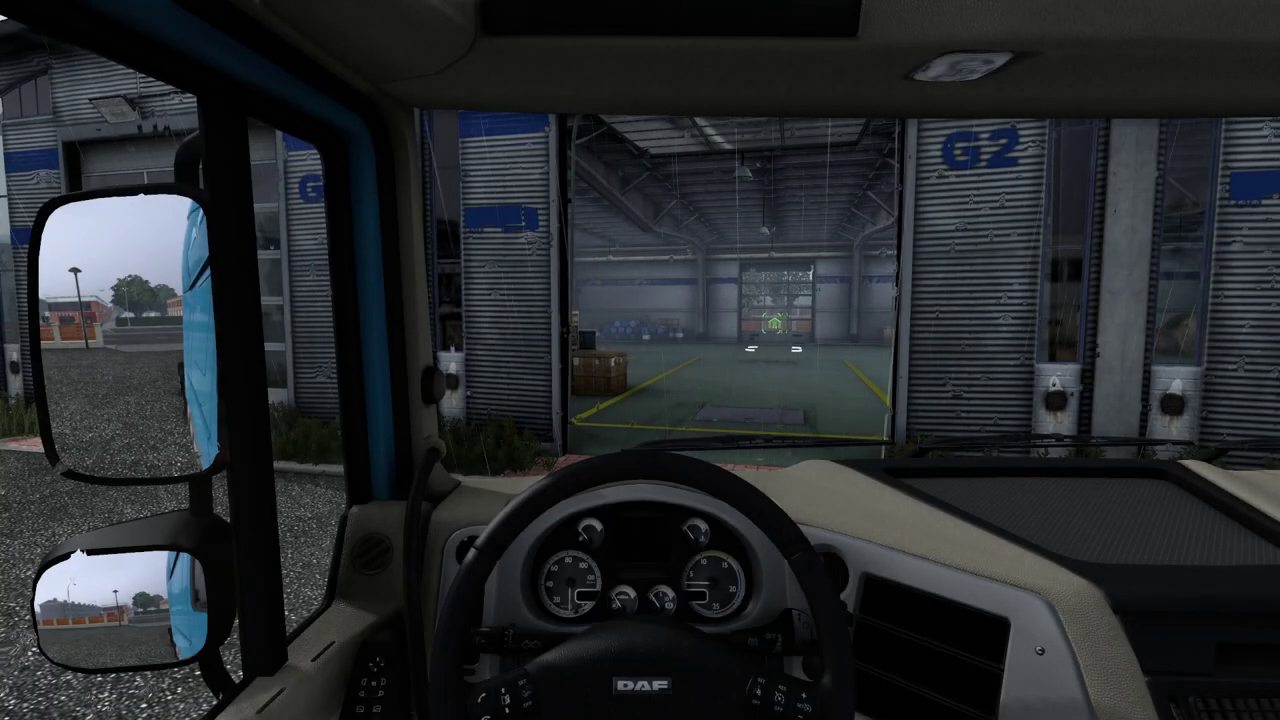
pyautogui.press('2')
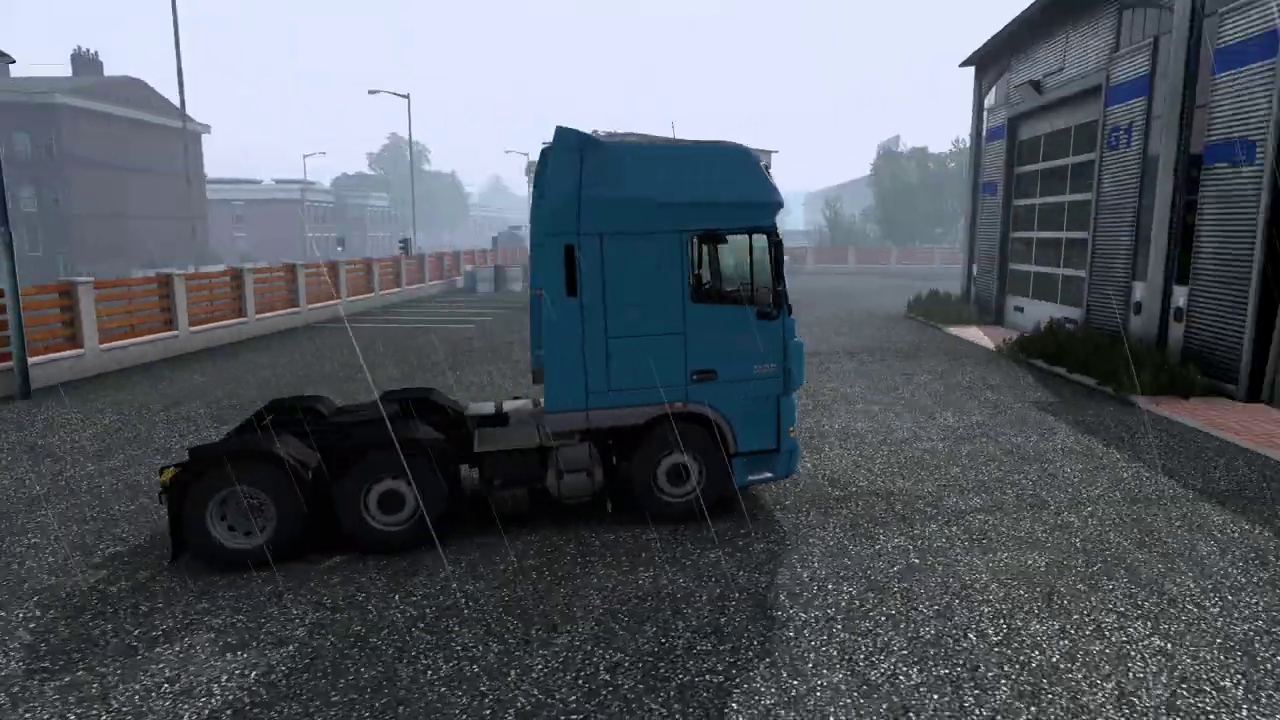
pyautogui.press('1')
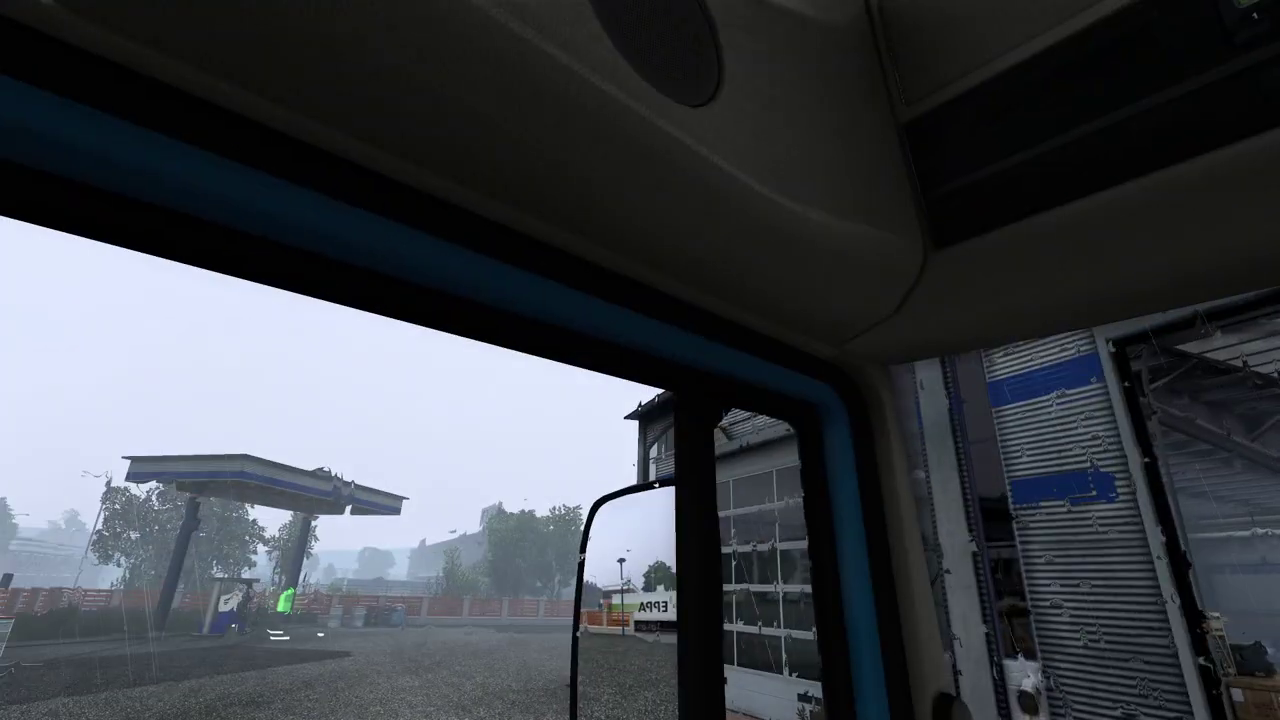
pyautogui.press('2')
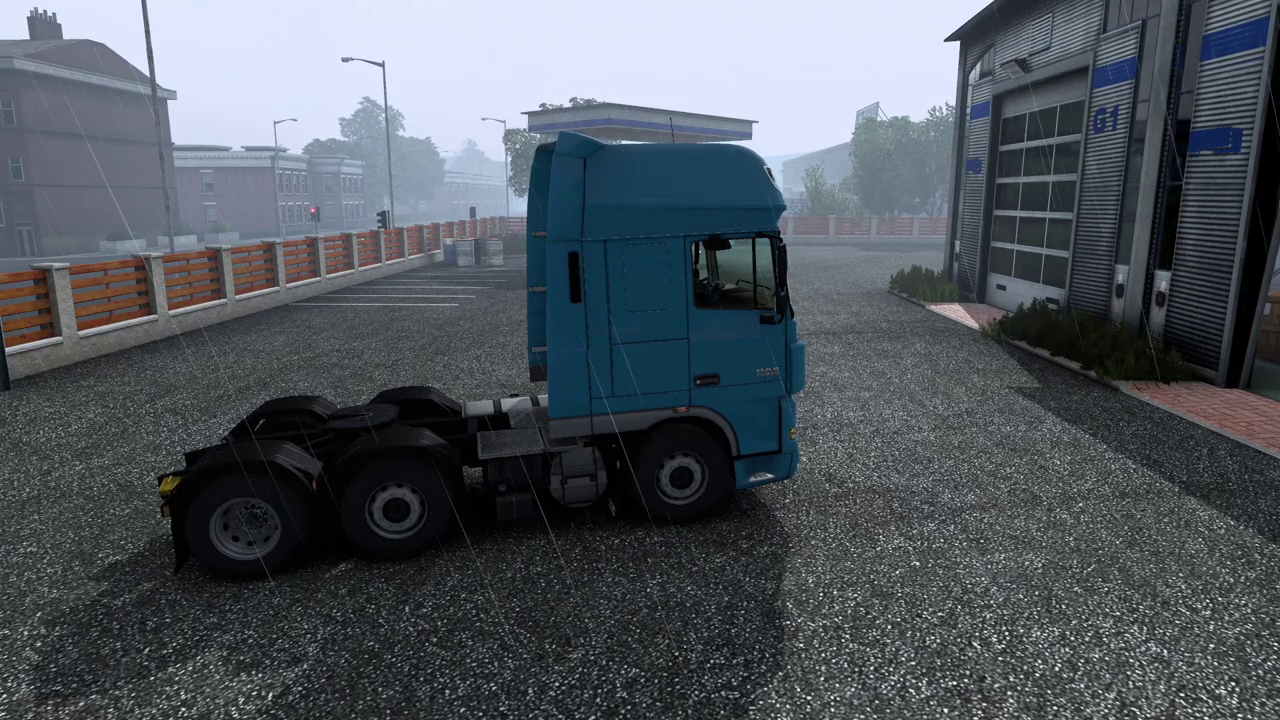
pyautogui.press('Escape')
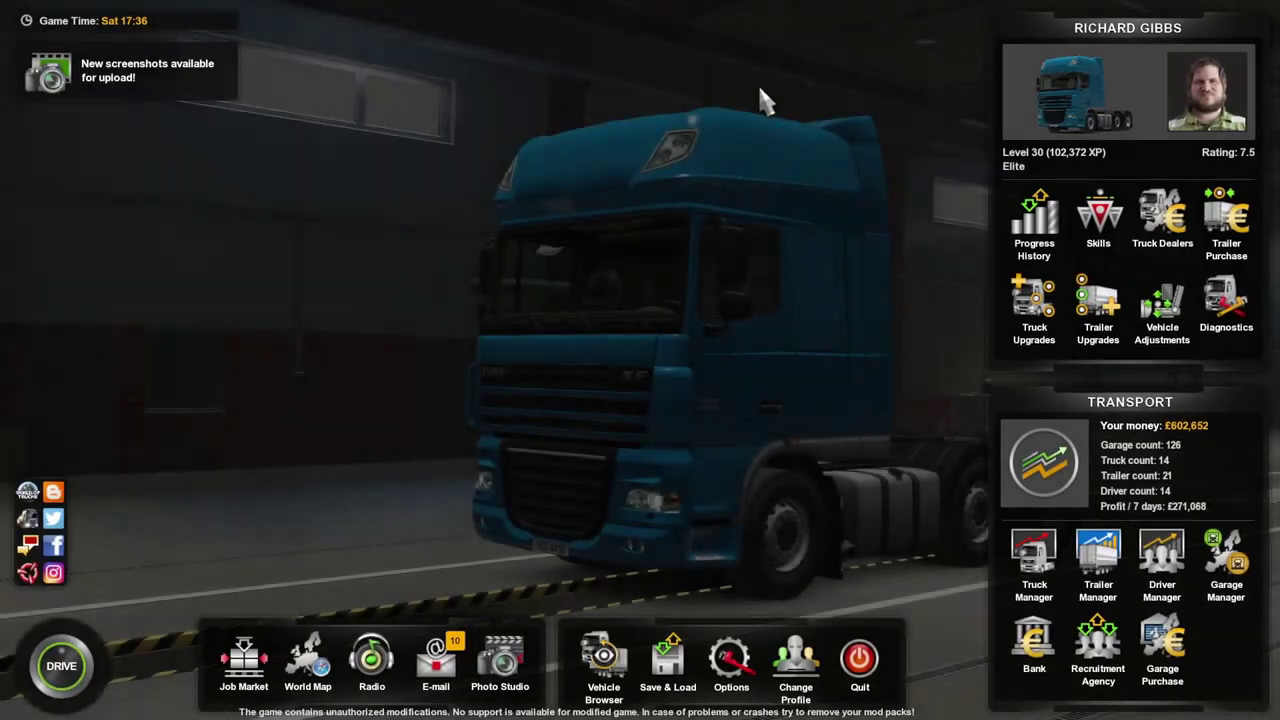